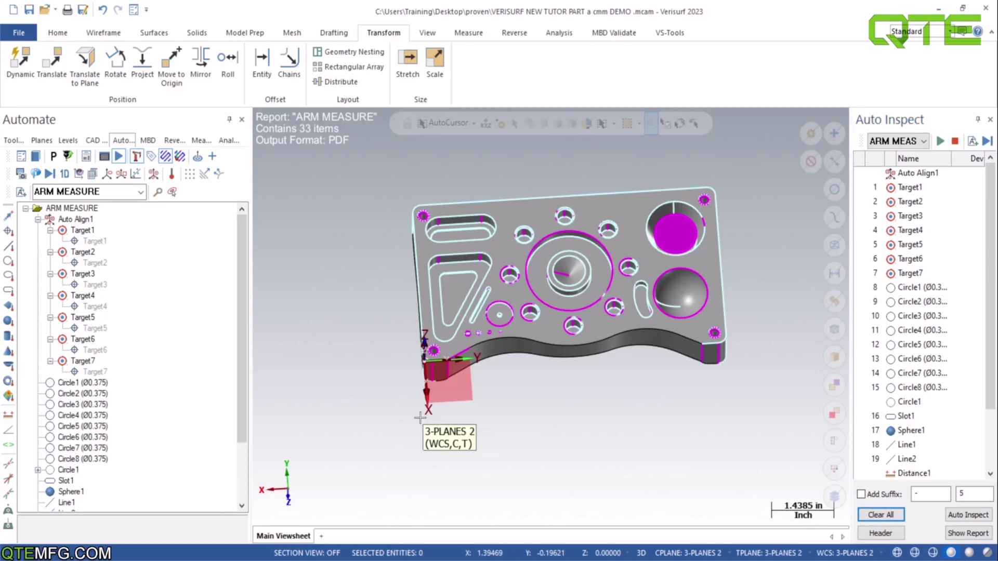
Highlight the first three alignment targets one after another to examine where they lie on the part
middle_click_drag(425, 420, 665, 460)
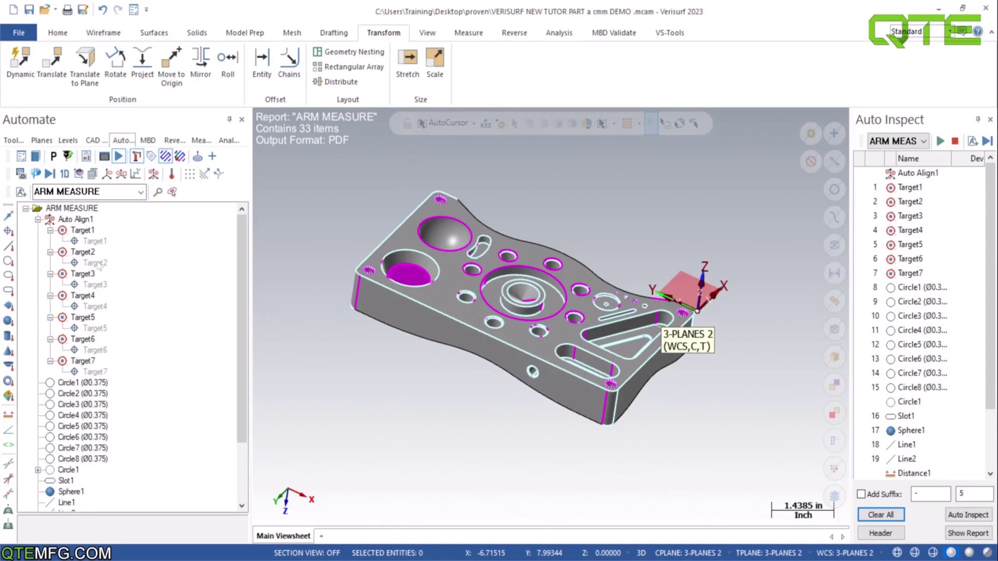
left_click(95, 241)
left_click(95, 262)
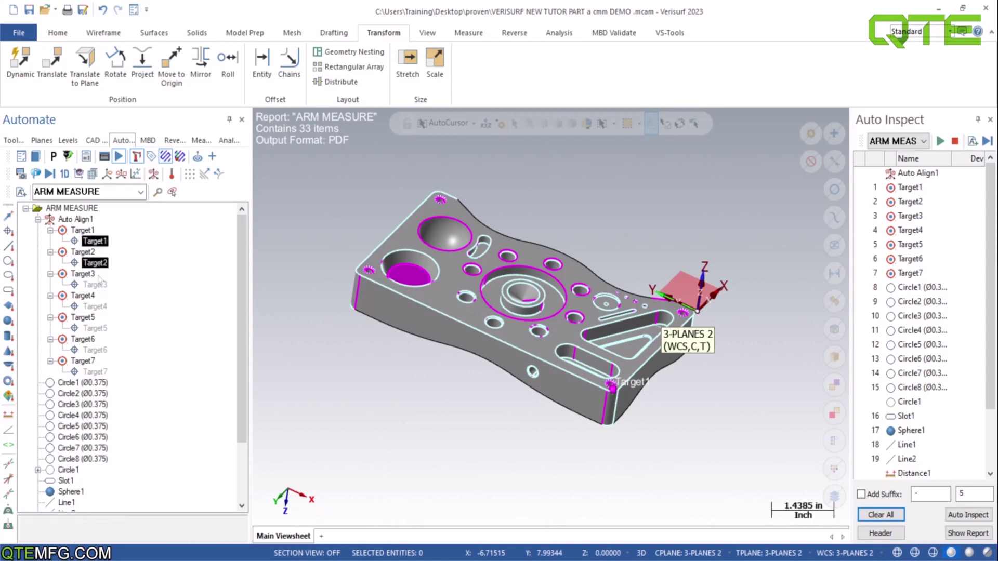
left_click(95, 284)
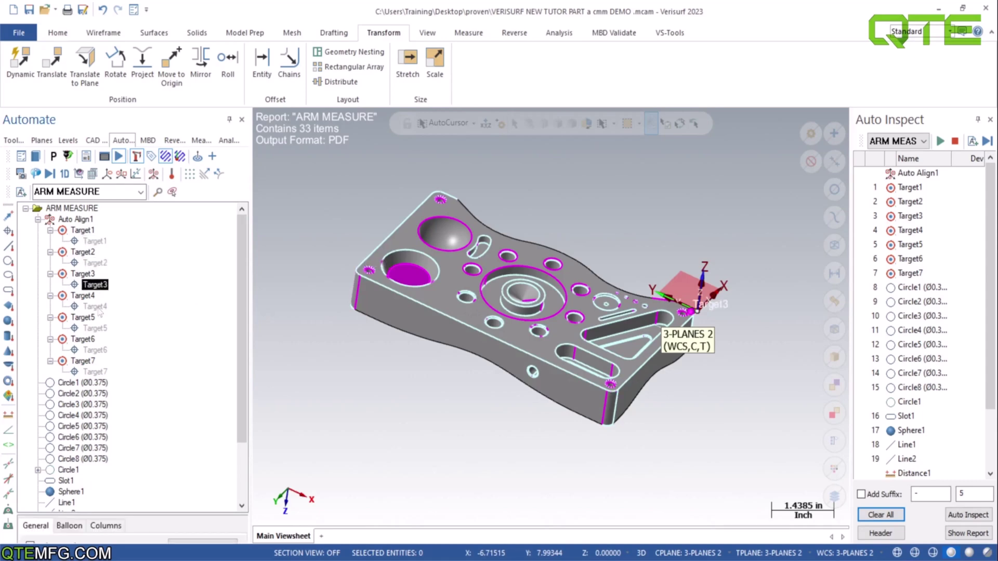
Change the measure settings of Target4, Target5, Target6 and Target7 to Automated VDI control
left_click(97, 308)
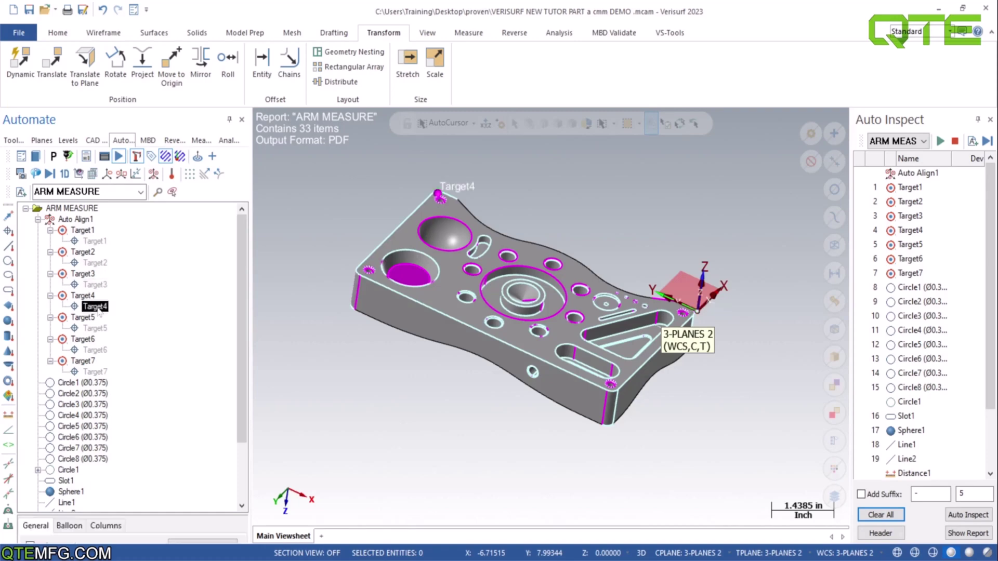
left_click(95, 328, "ctrl")
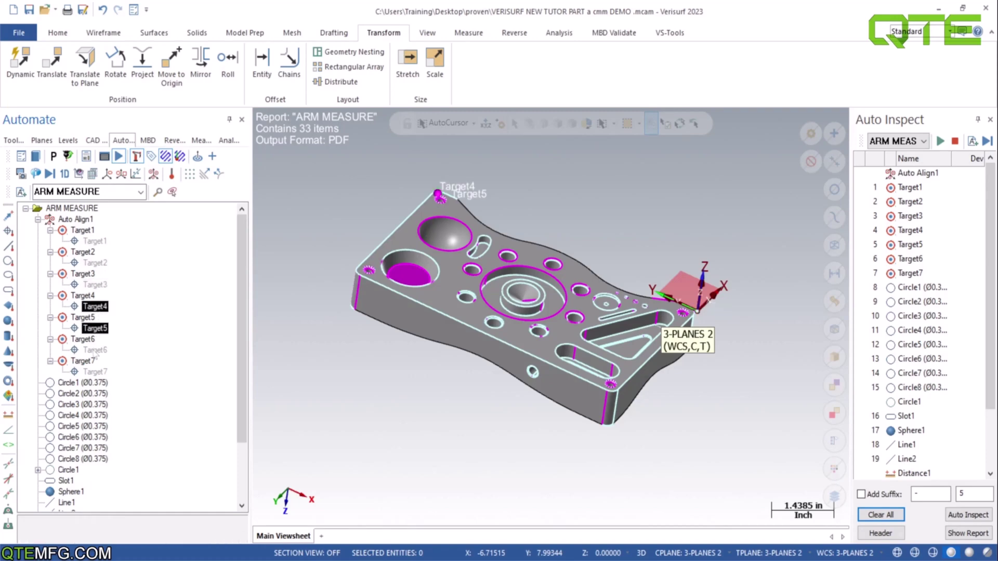
left_click(95, 350, "ctrl")
left_click(98, 372, "ctrl")
right_click(98, 372)
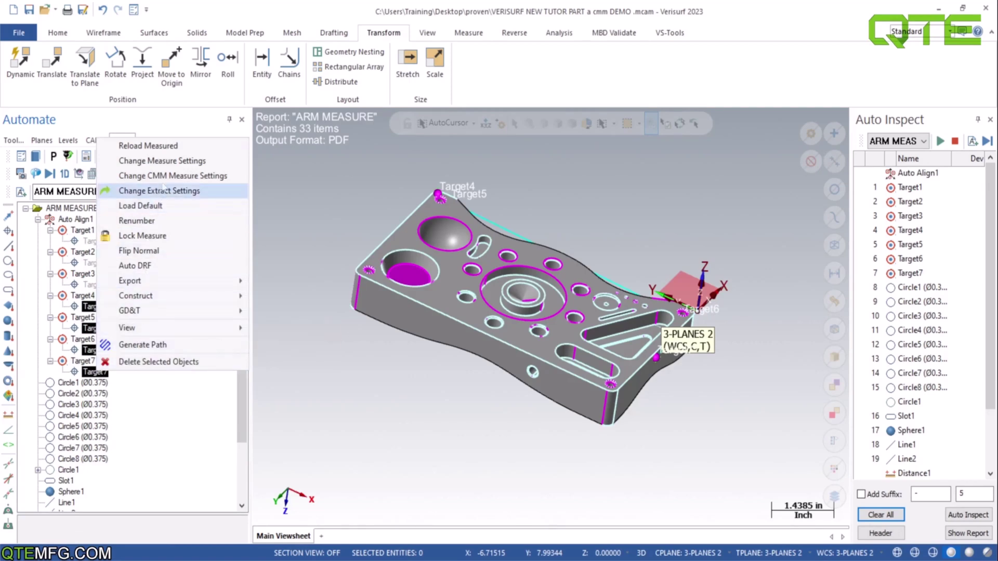
left_click(182, 162)
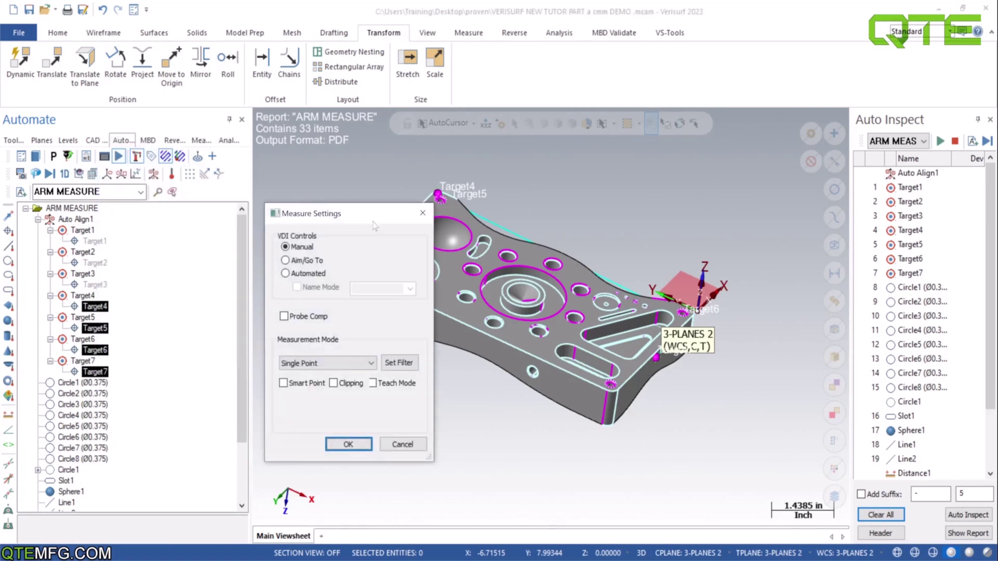
left_click(295, 275)
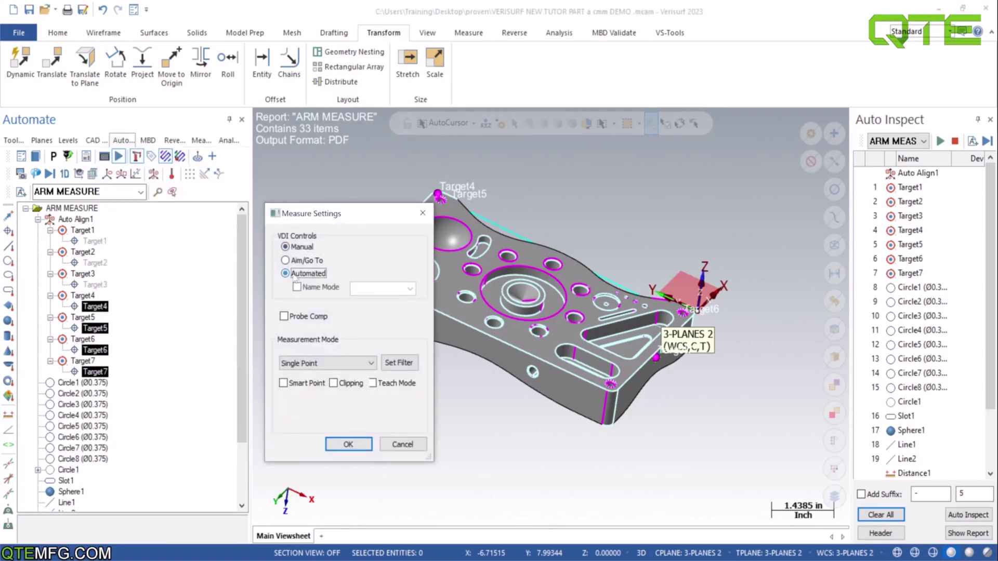
left_click(356, 445)
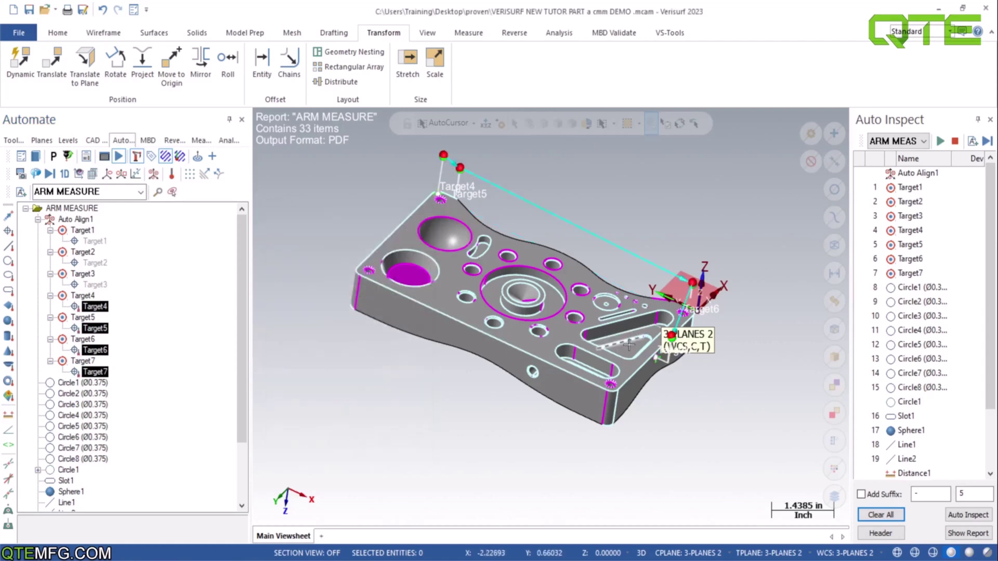
Start generating one measurement path setup for Circle1 (Ø0.375) through Circle8 (Ø0.375) together
scroll(662, 345, "up", 1)
middle_click_drag(663, 345, 783, 323)
scroll(783, 324, "up", 5)
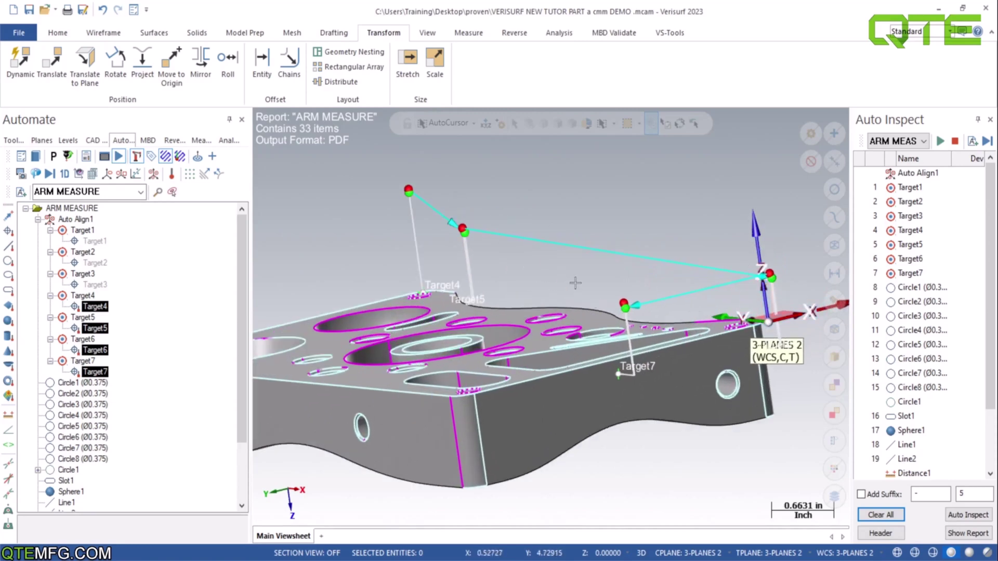
middle_click_drag(533, 293, 616, 294)
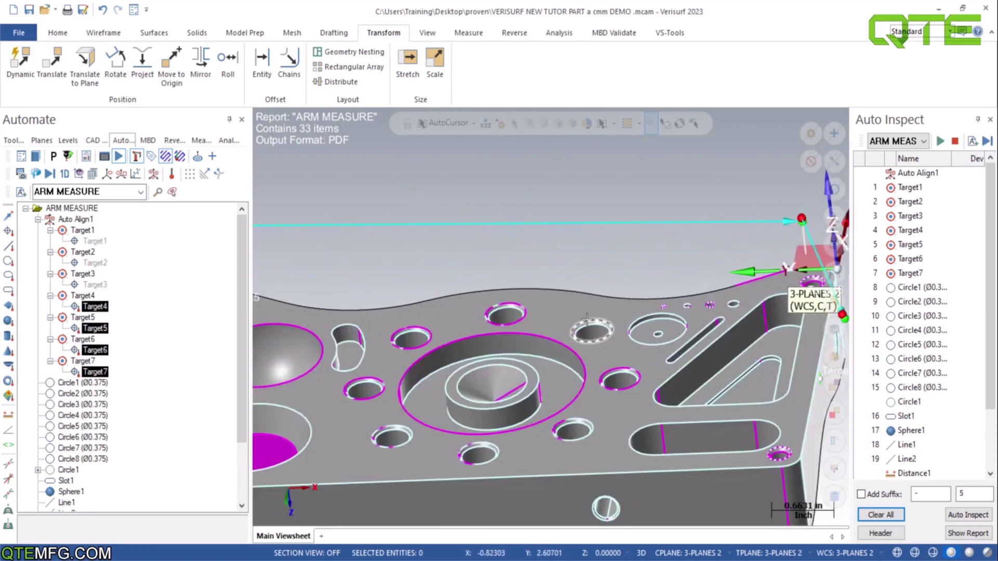
scroll(574, 315, "down", 3)
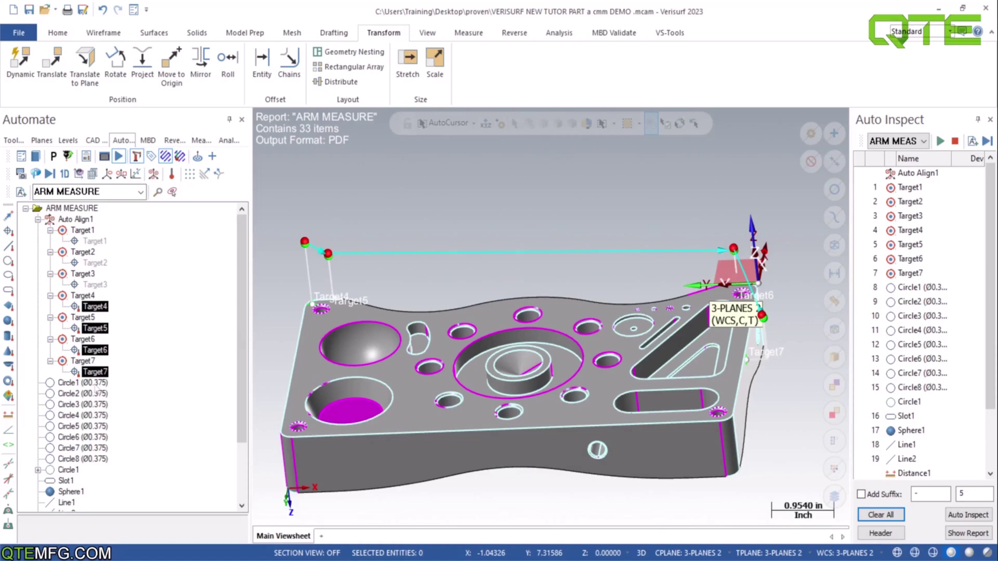
left_click(120, 387)
left_click(100, 414, "shift")
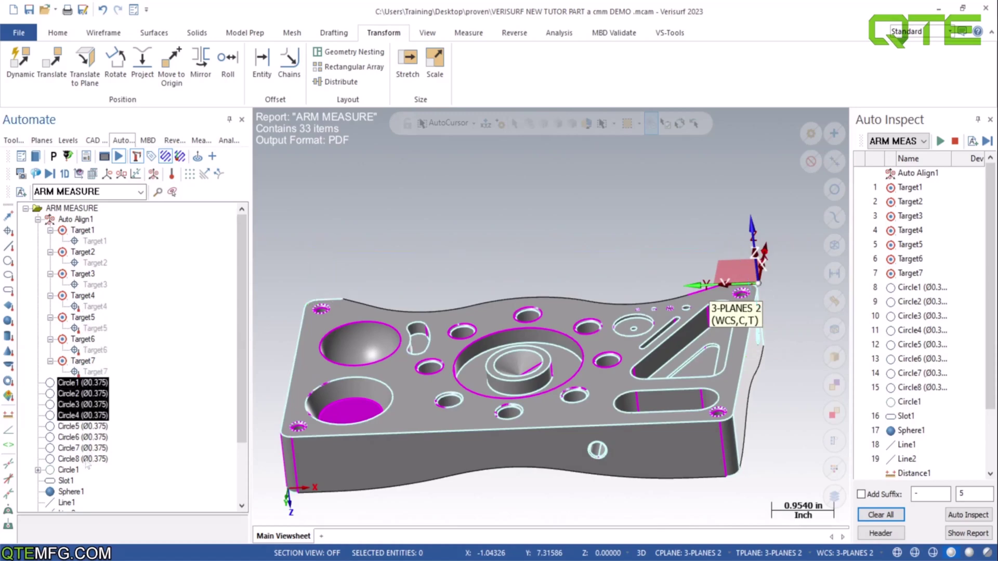
left_click(86, 460, "shift")
right_click(89, 438)
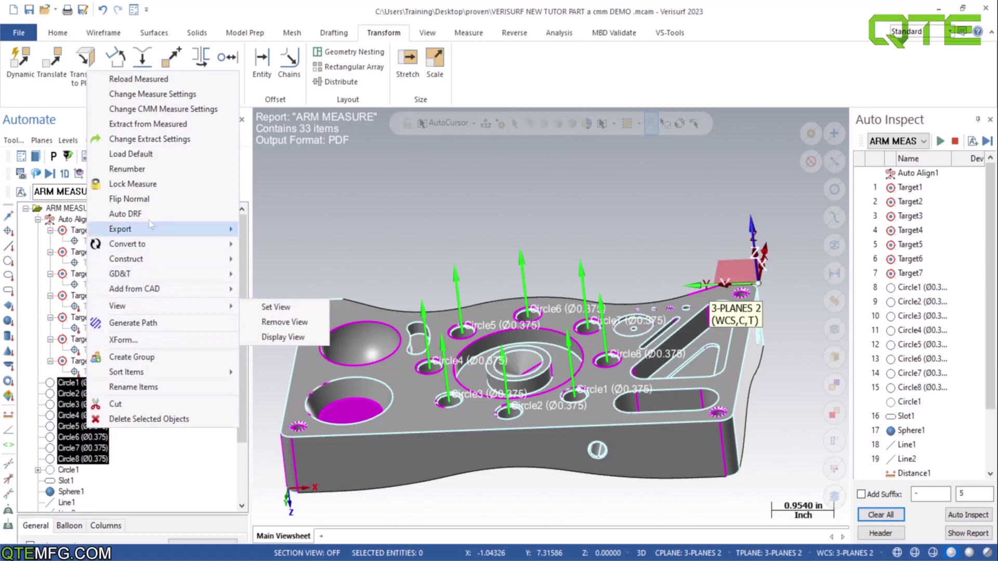
left_click(151, 326)
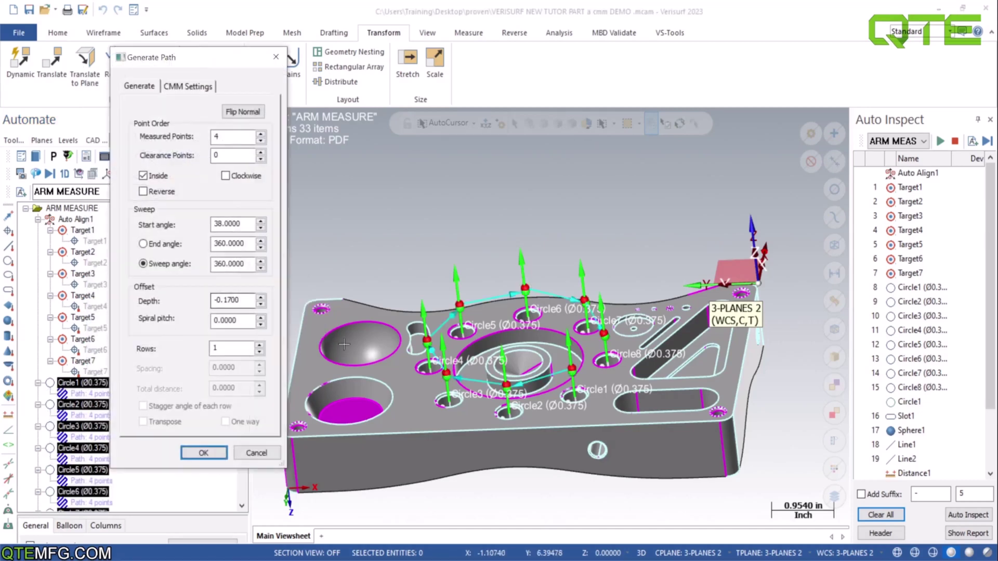
Check the path in the Circle2 hole, then accept the circle paths with custom clearance, entry distance 0.6 and exit distance 0.65
scroll(530, 422, "up", 10)
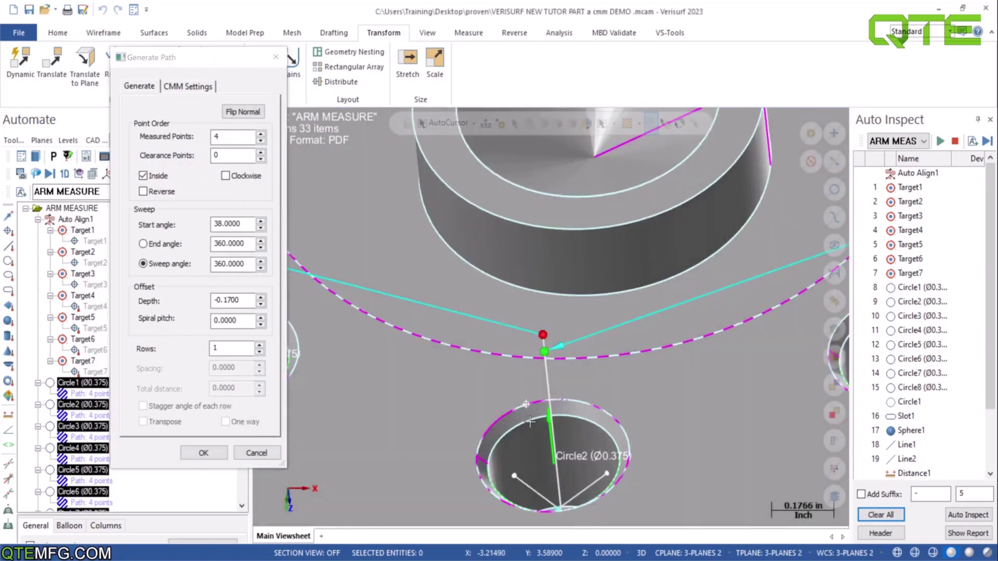
scroll(530, 422, "up", 5)
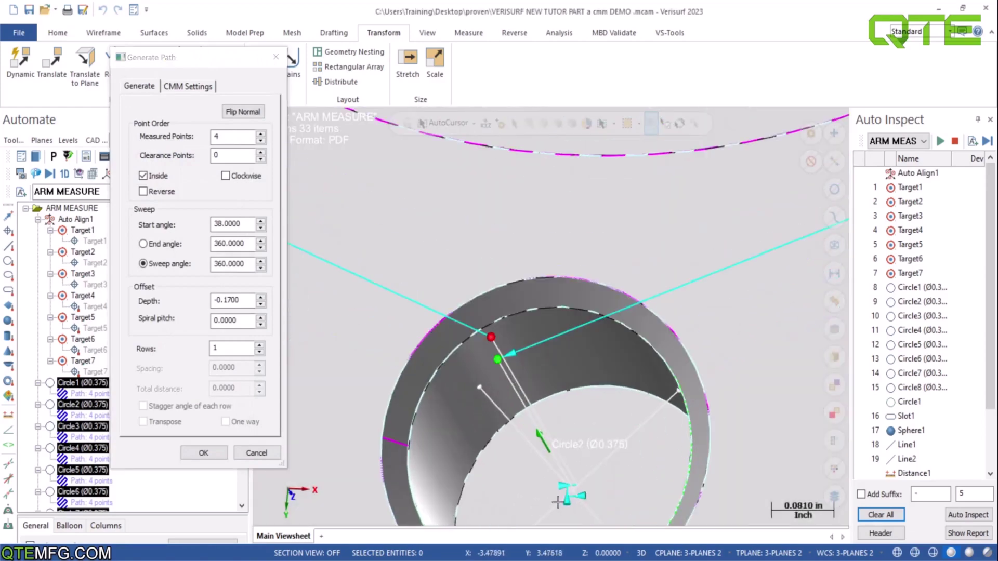
scroll(557, 501, "up", 3)
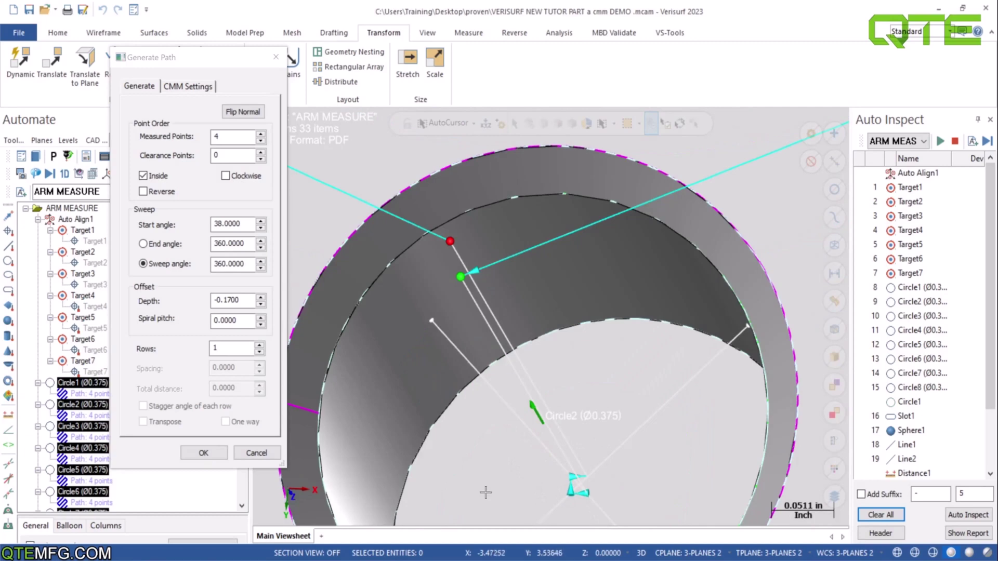
scroll(506, 477, "down", 1)
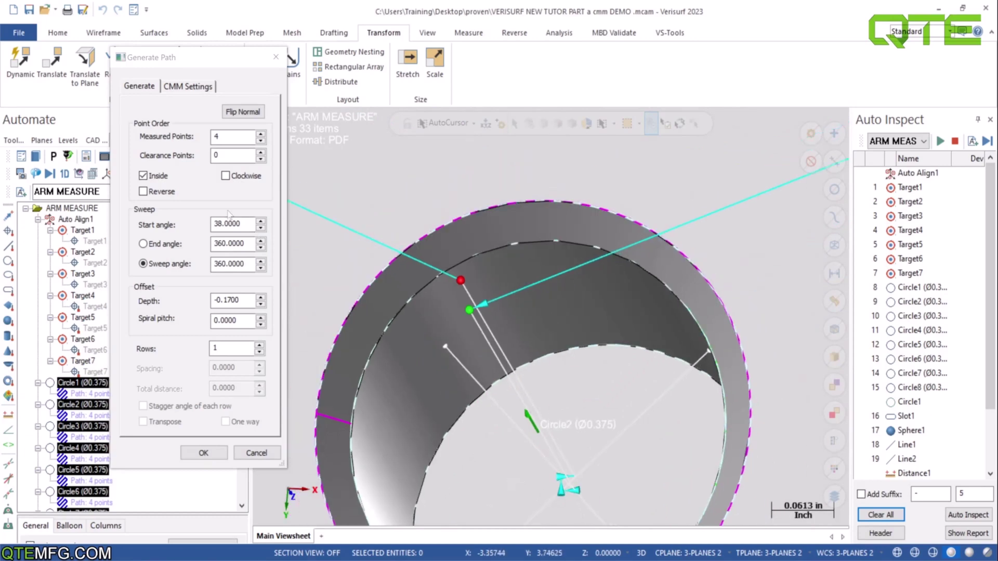
left_click(188, 87)
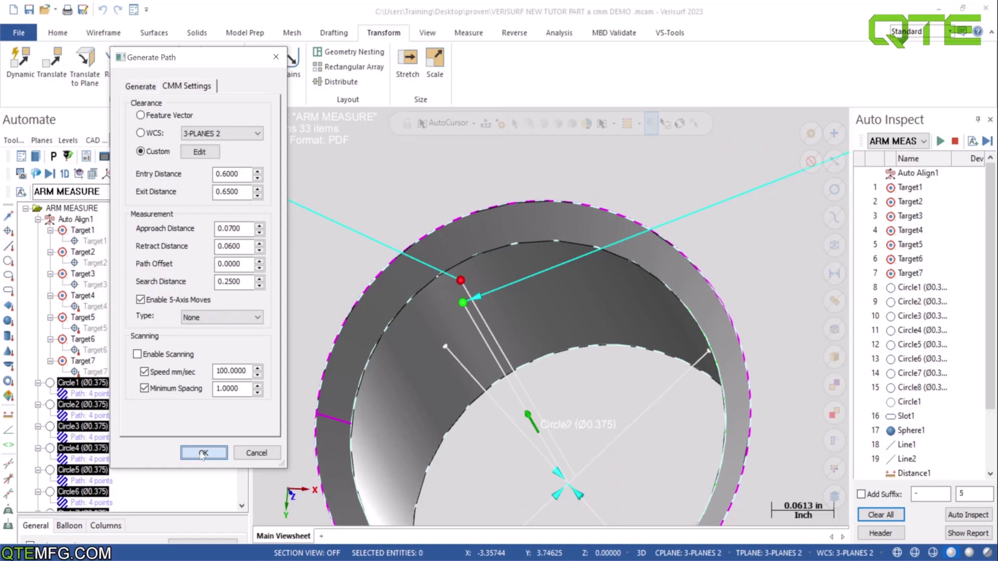
left_click(203, 452)
scroll(494, 224, "down", 5)
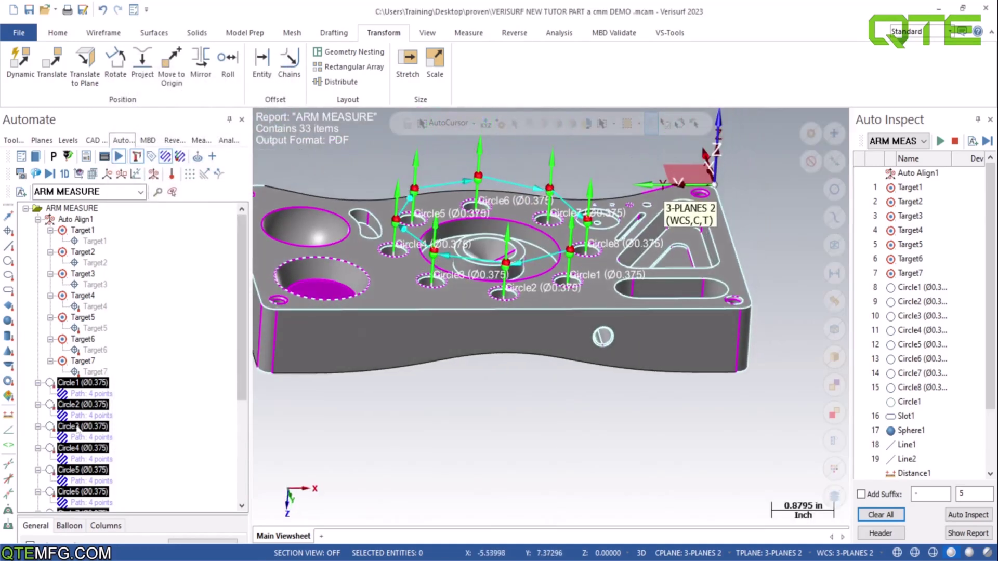
Start generating a measurement path for Slot1 and set its number of measured points to 5
scroll(78, 427, "down", 4)
left_click(71, 428)
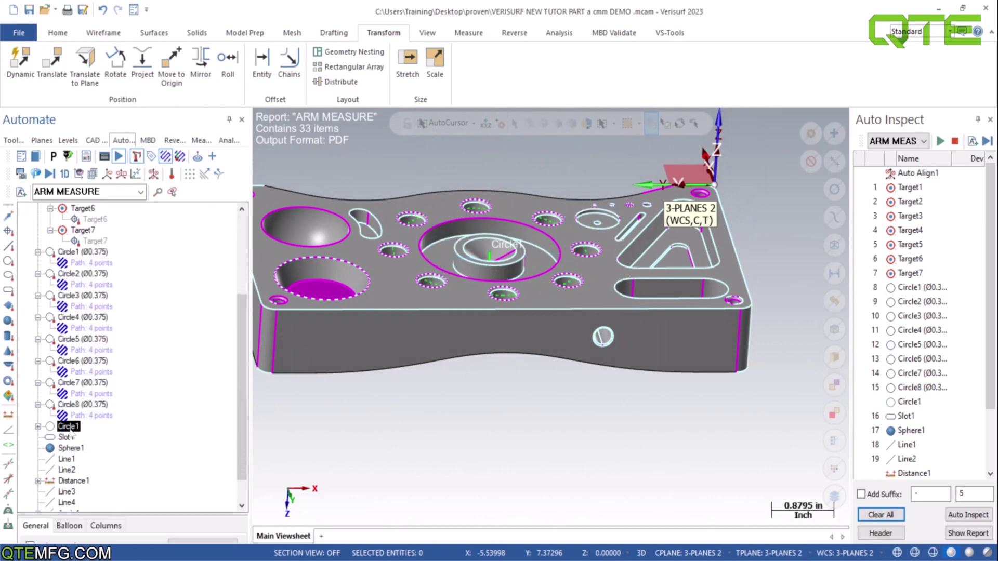
left_click(65, 437)
right_click(66, 437)
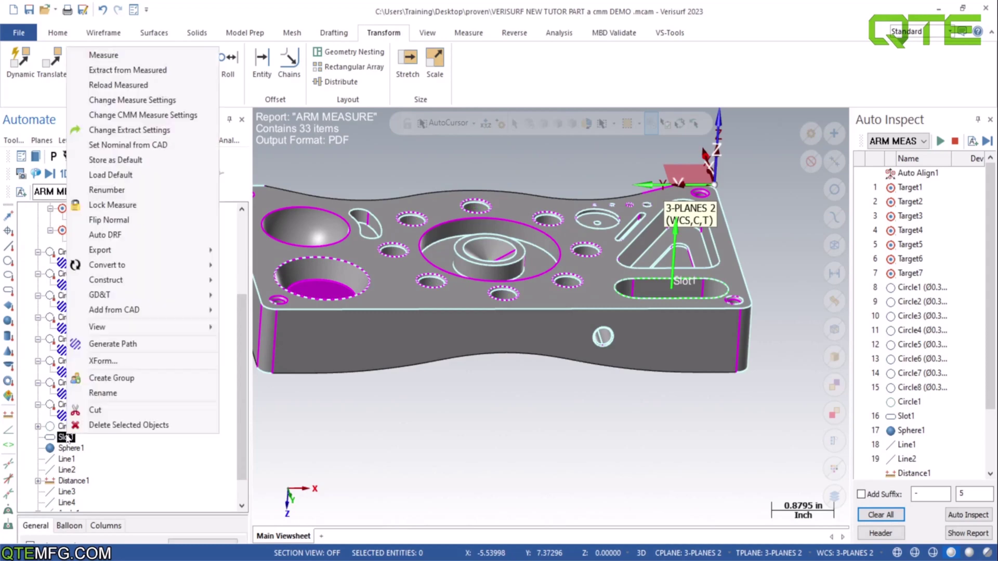
left_click(104, 344)
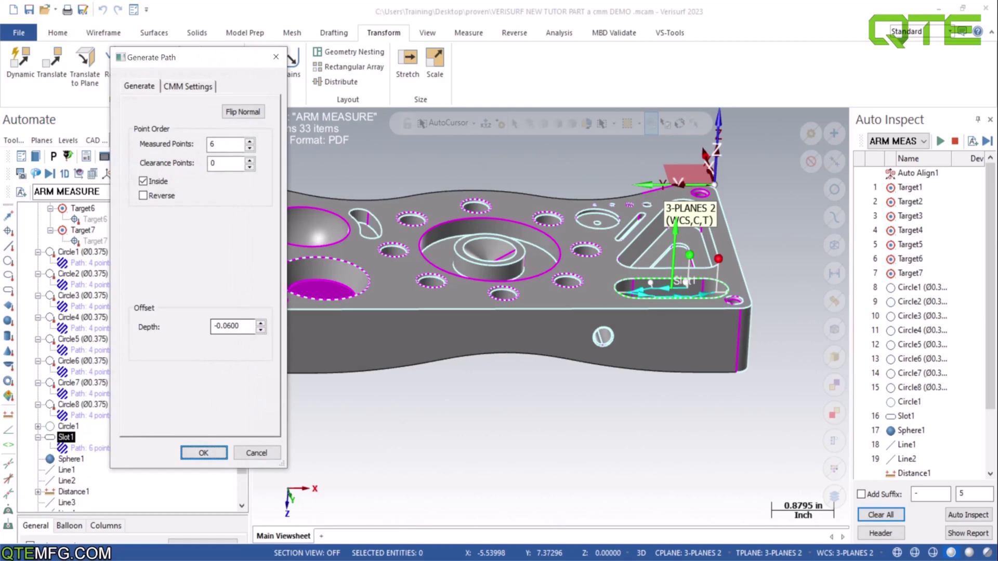
left_click(212, 144)
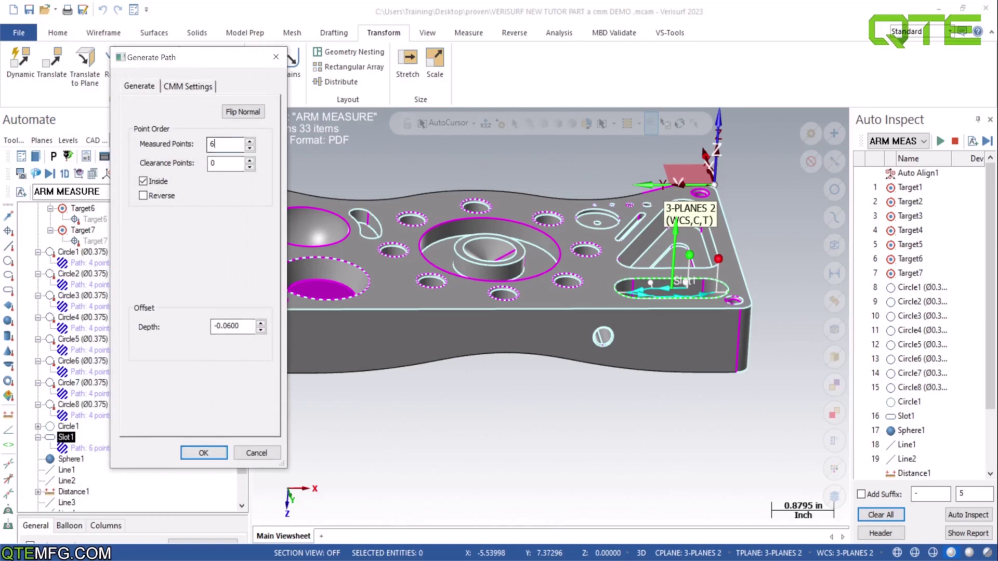
key("BackSpace")
type("5")
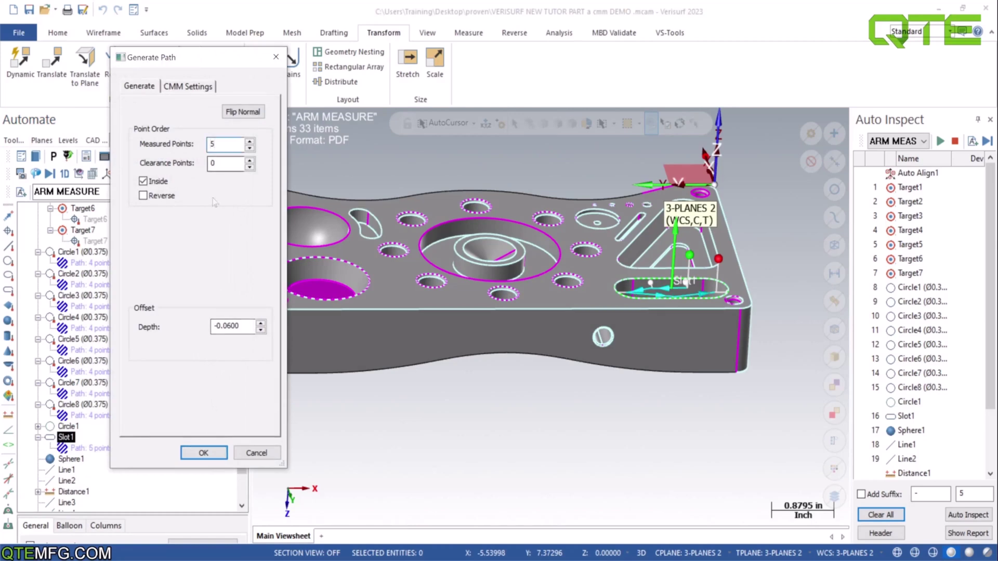
Set the slot path's clearance to WCS 3-PLANES 2 and accept the path
left_click(196, 87)
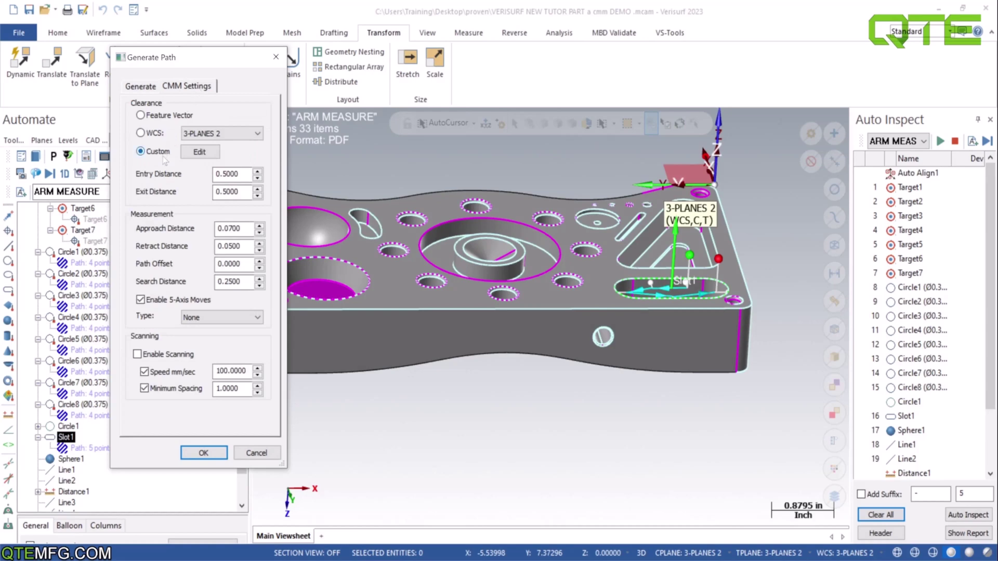
left_click(148, 133)
left_click(204, 453)
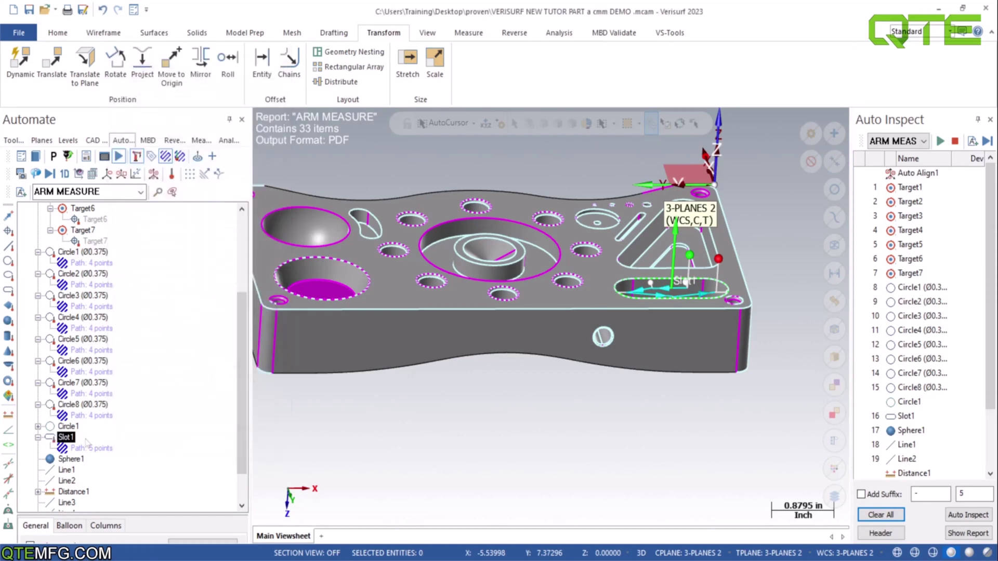
Start generating a measurement path for Sphere1 and open its CMM settings
scroll(83, 442, "down", 1)
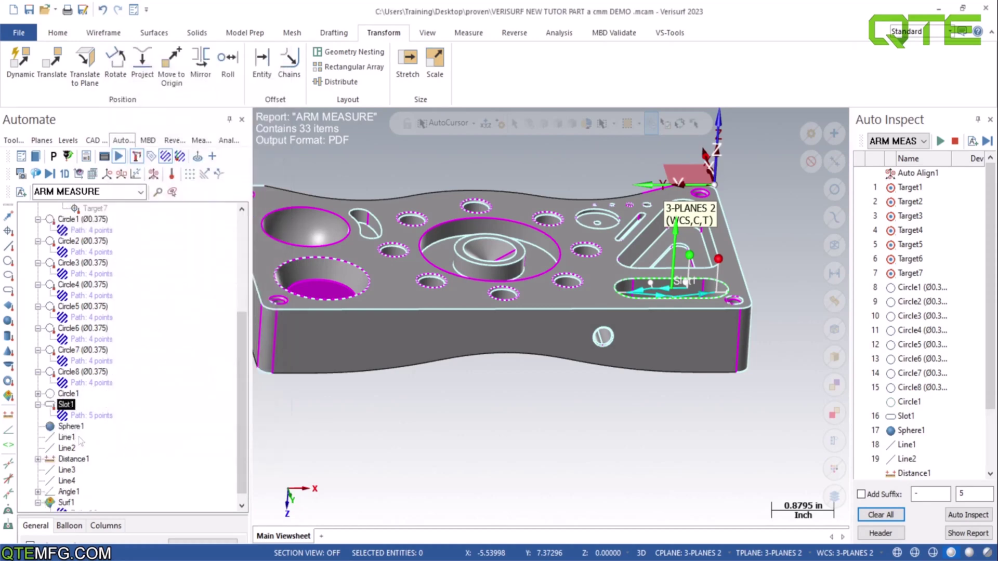
left_click(79, 429)
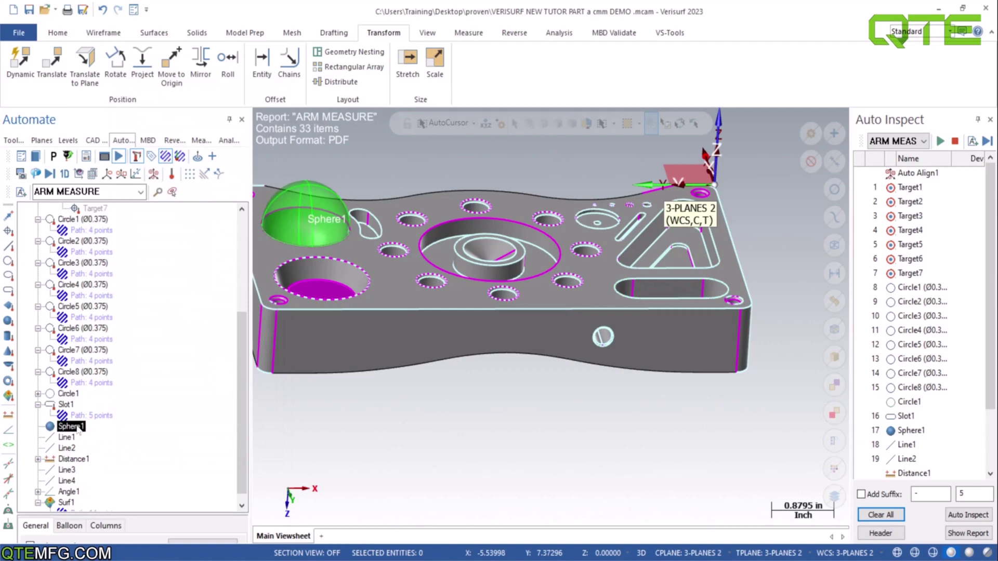
right_click(78, 429)
left_click(137, 340)
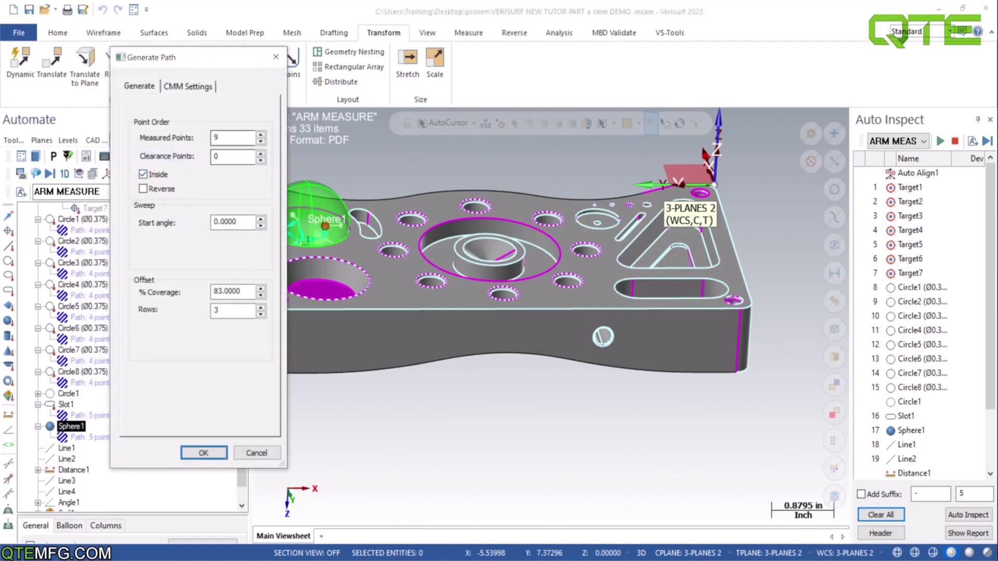
left_click(188, 87)
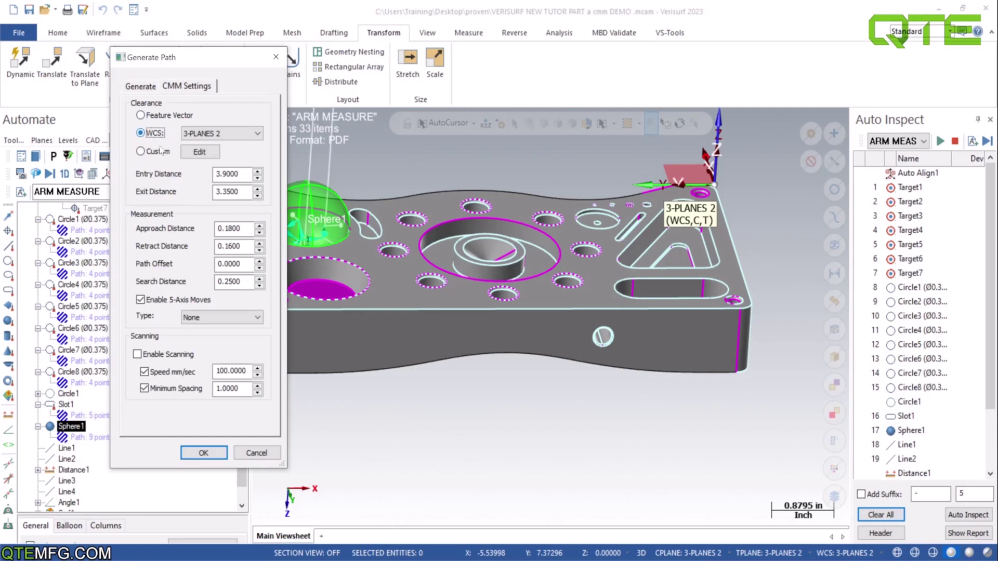
Reduce the sphere path's entry distance to about 0.6 and exit distance to about 0.05 and accept the path
left_click(240, 174)
key("Down")
key("Down")
key("Down")
key("Down")
key("Down")
key("Down")
key("Down")
key("Down")
key("Down")
key("Down")
key("Down")
key("Down")
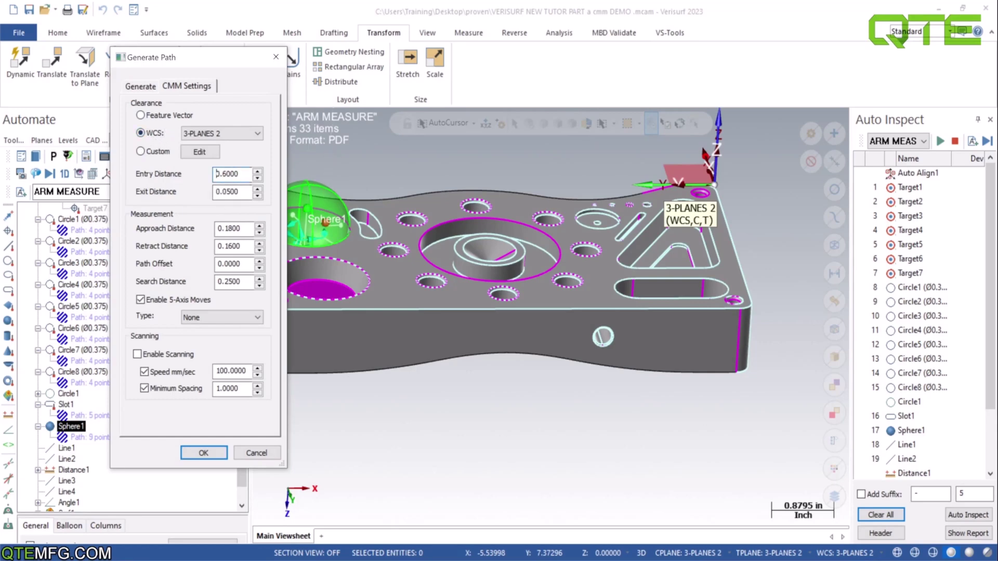
key("Up")
left_click(203, 453)
Generate measurement paths for Line1, Line2, Line3 and Line4 together, reviewing their CMM settings before accepting
left_click(66, 405)
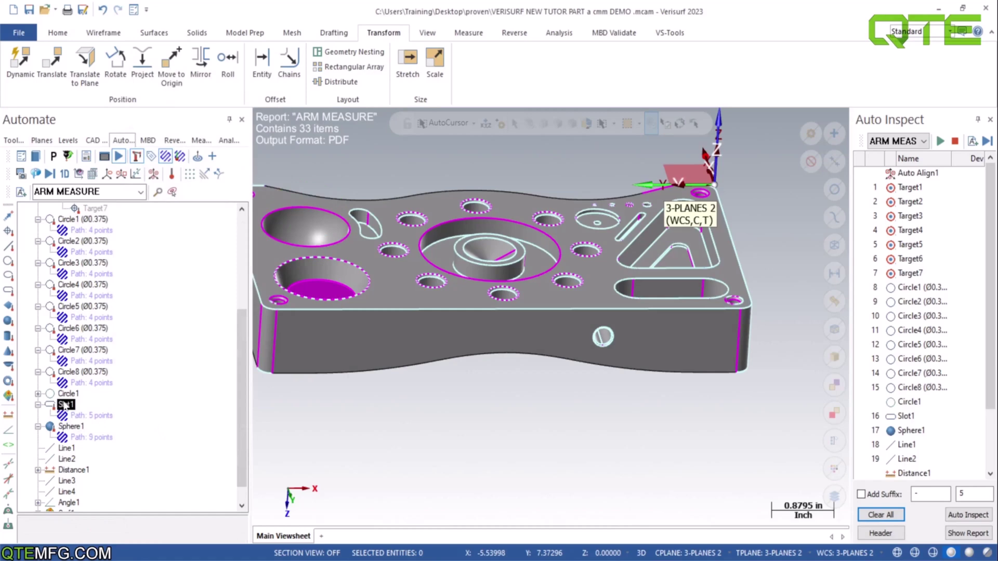
left_click(68, 448)
left_click(68, 459, "ctrl")
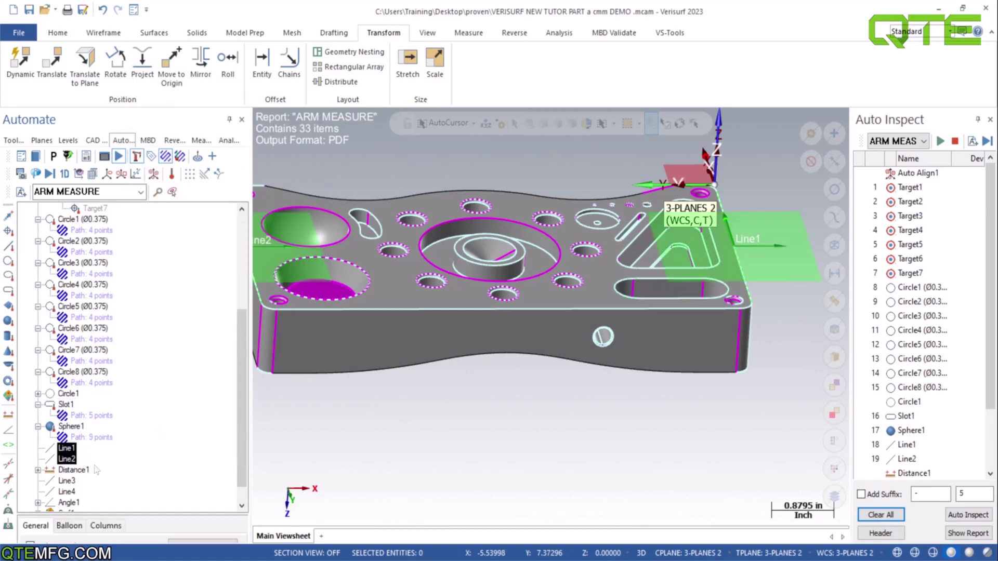
left_click(66, 480, "ctrl")
left_click(68, 491, "ctrl")
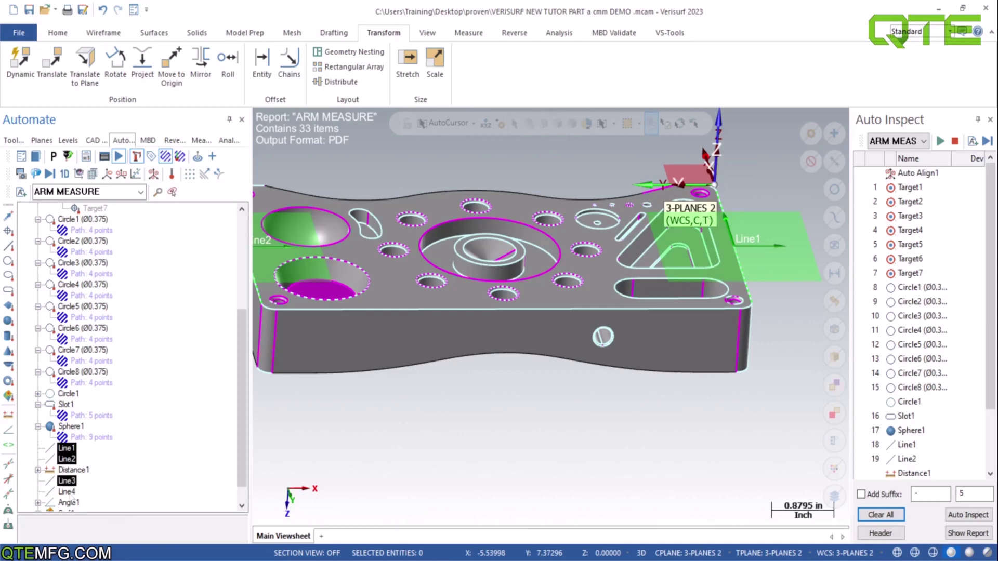
right_click(71, 493)
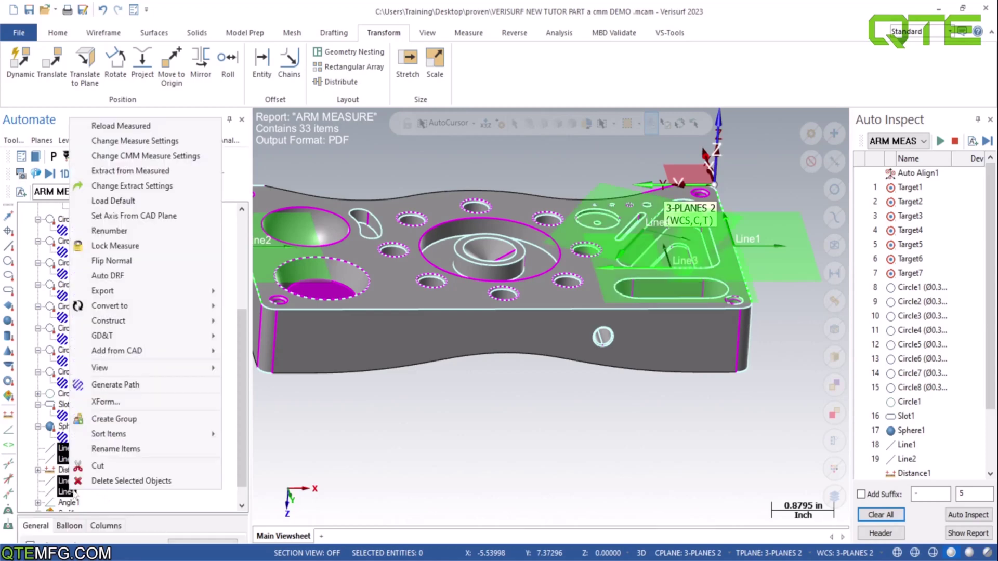
left_click(127, 390)
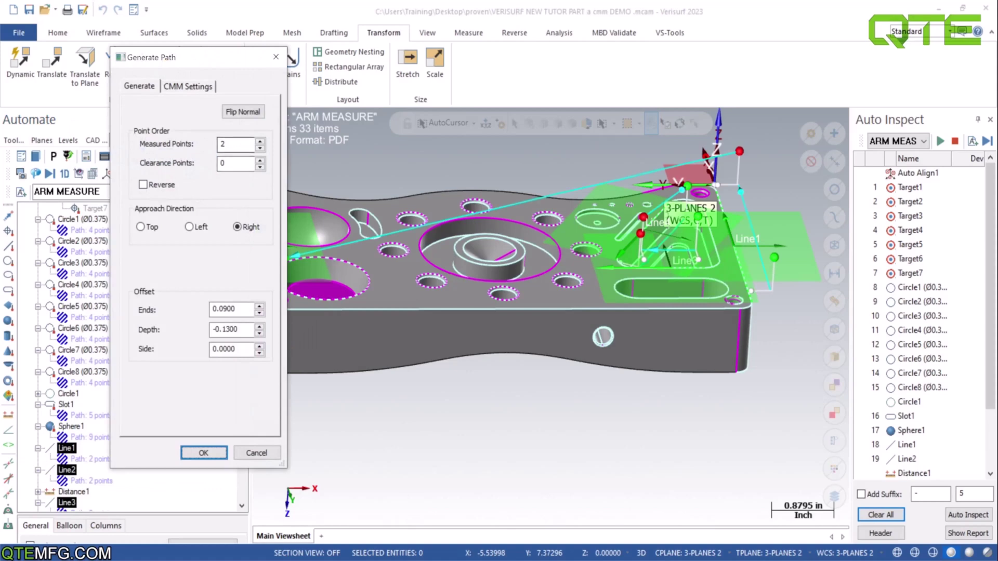
left_click(182, 88)
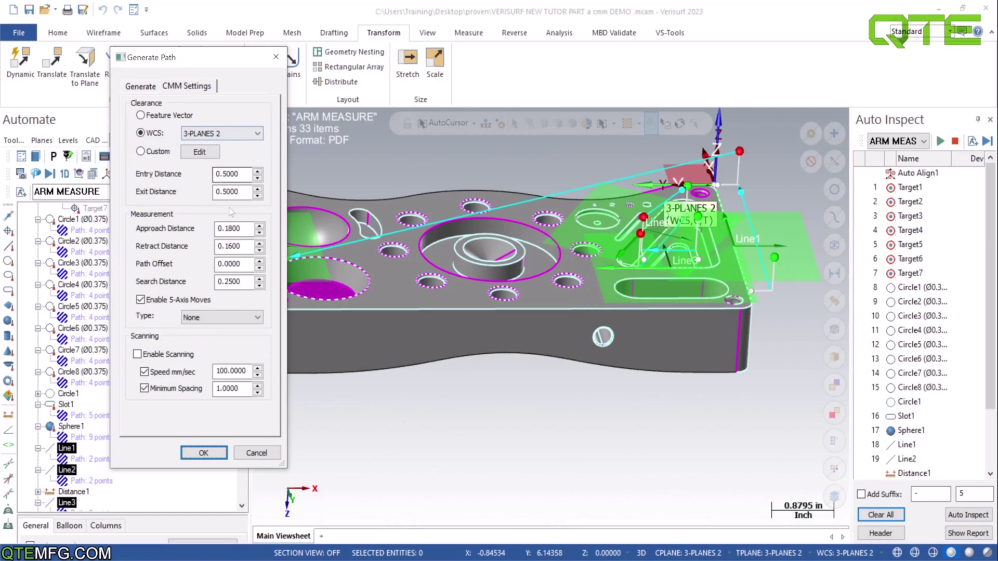
left_click(215, 456)
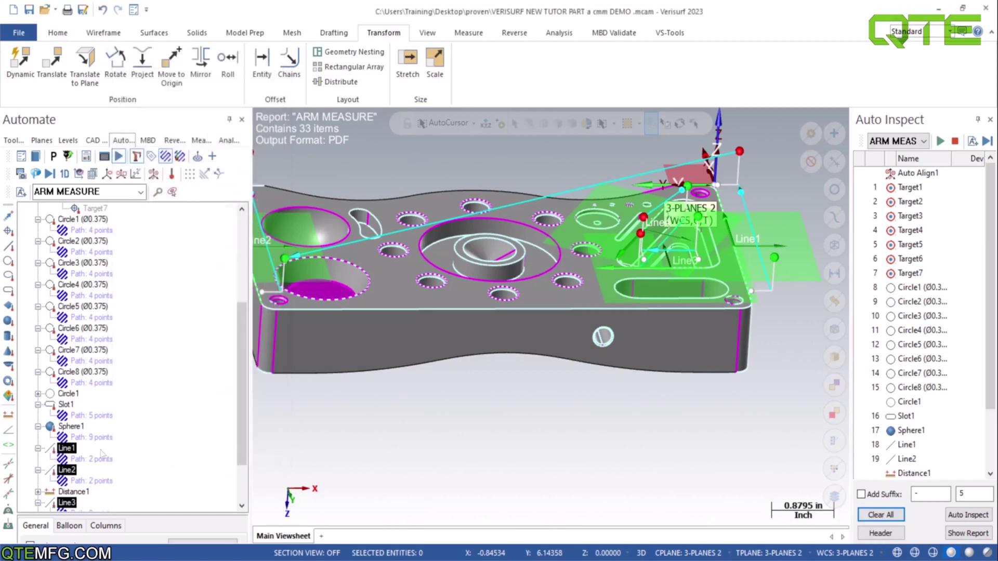
Check the CMM measure settings of Line1's path and regenerate the path with a depth offset of 0.1000
left_click(66, 448)
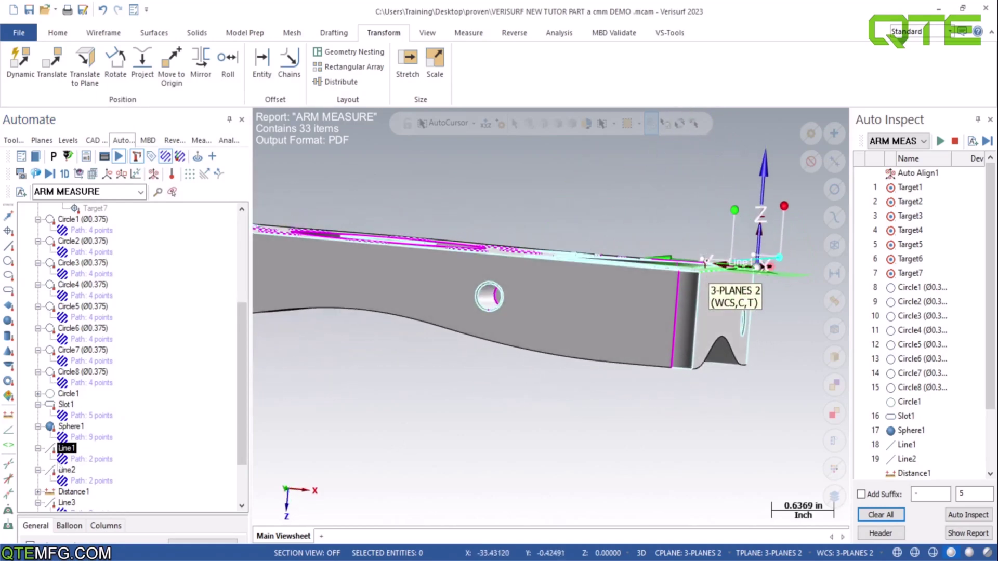
double_click(79, 459)
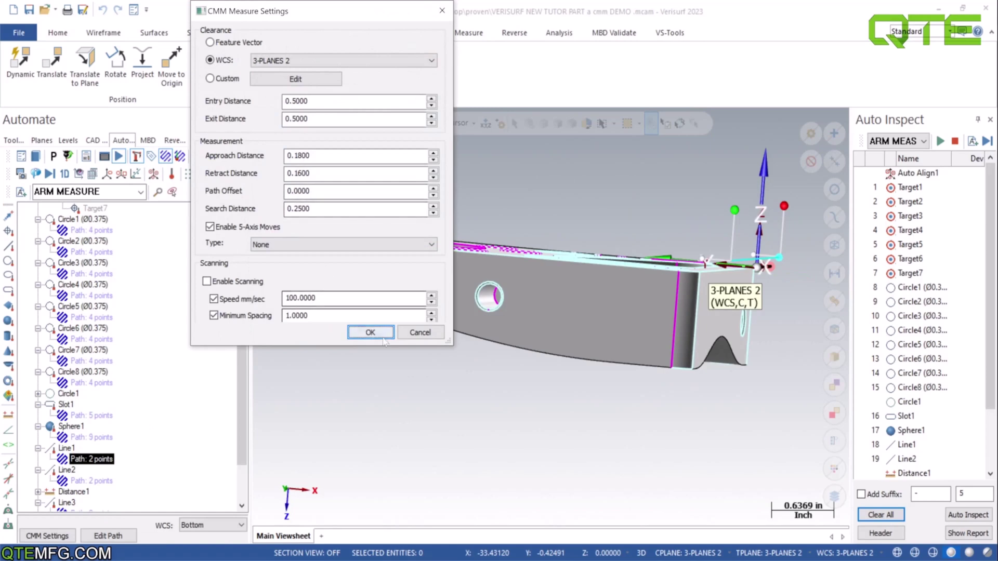
key("Return")
right_click(81, 461)
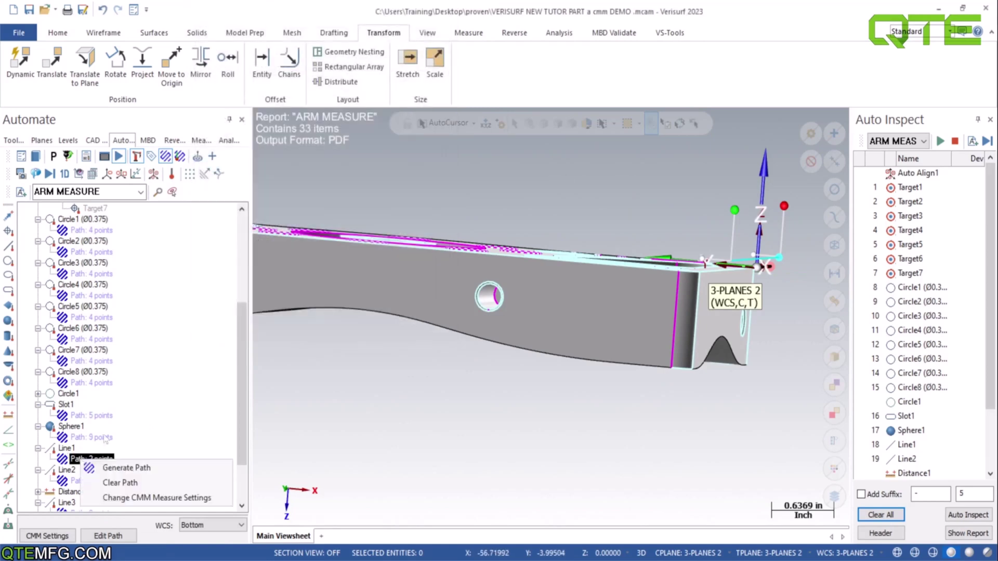
left_click(140, 477)
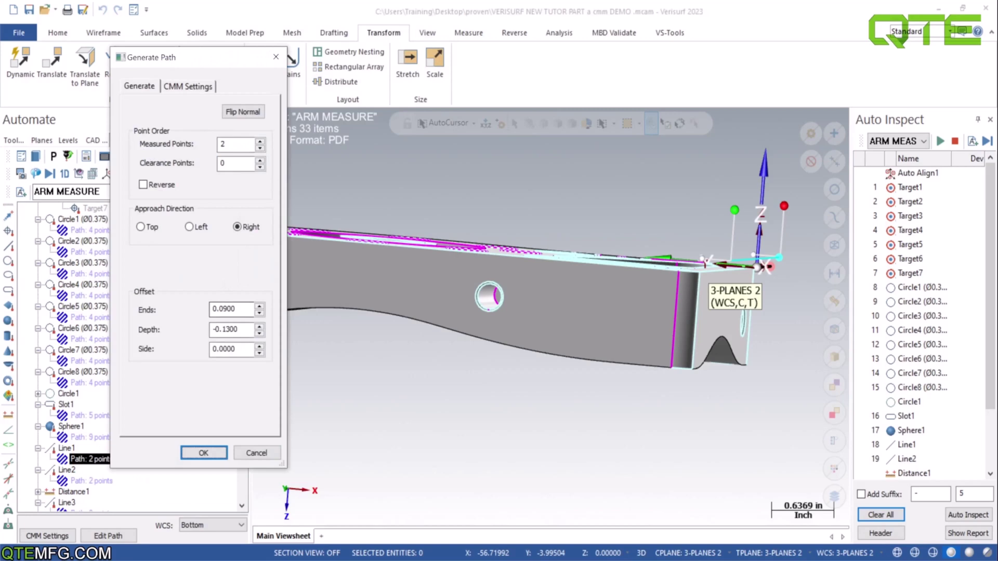
double_click(231, 329)
type("-0.0300")
double_click(213, 329)
type("0.1000")
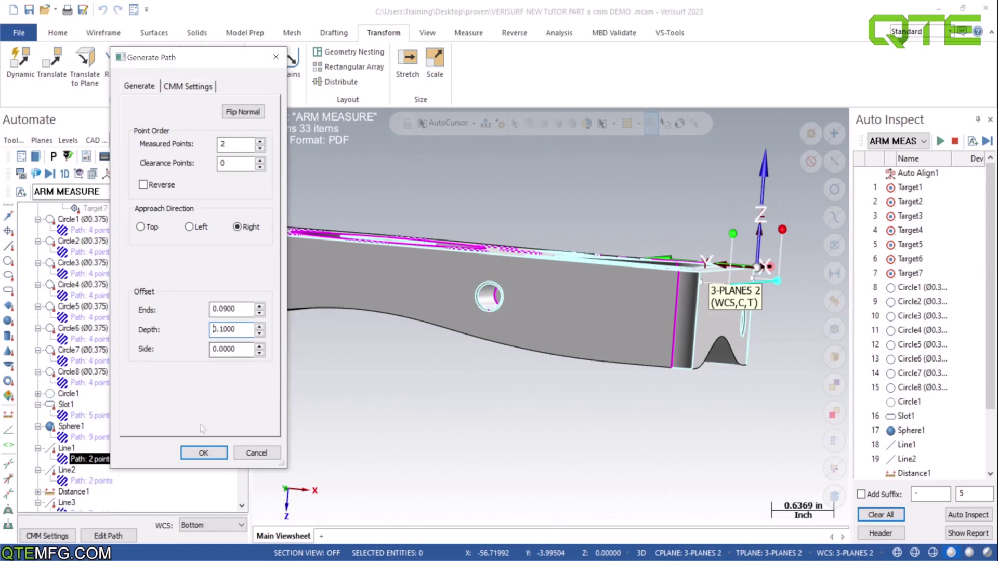
left_click(203, 453)
Review the CMM measure settings of Line2's path and examine where the path runs on the part
left_click(93, 480, "ctrl")
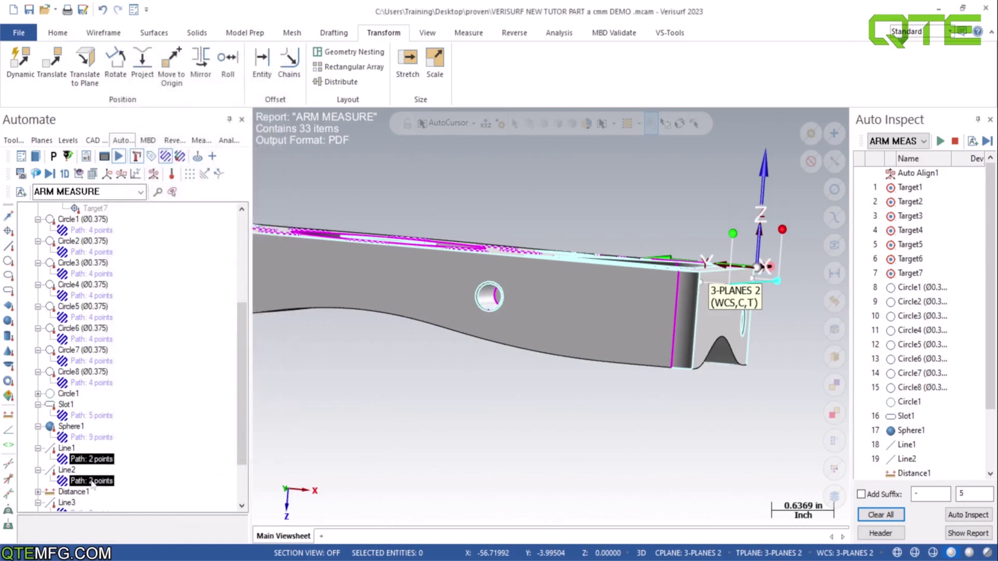
double_click(93, 480)
scroll(746, 406, "down", 3)
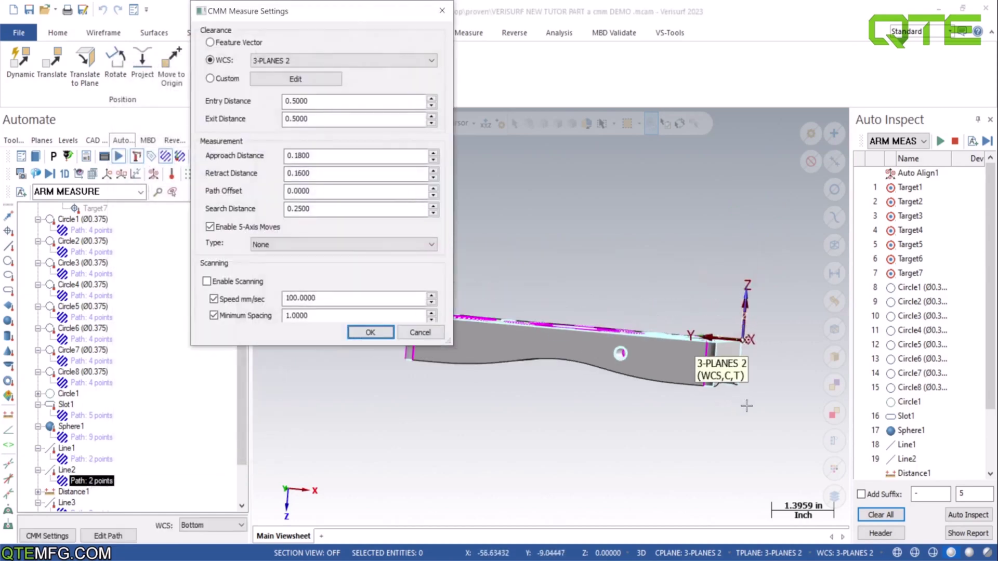
scroll(544, 343, "up", 3)
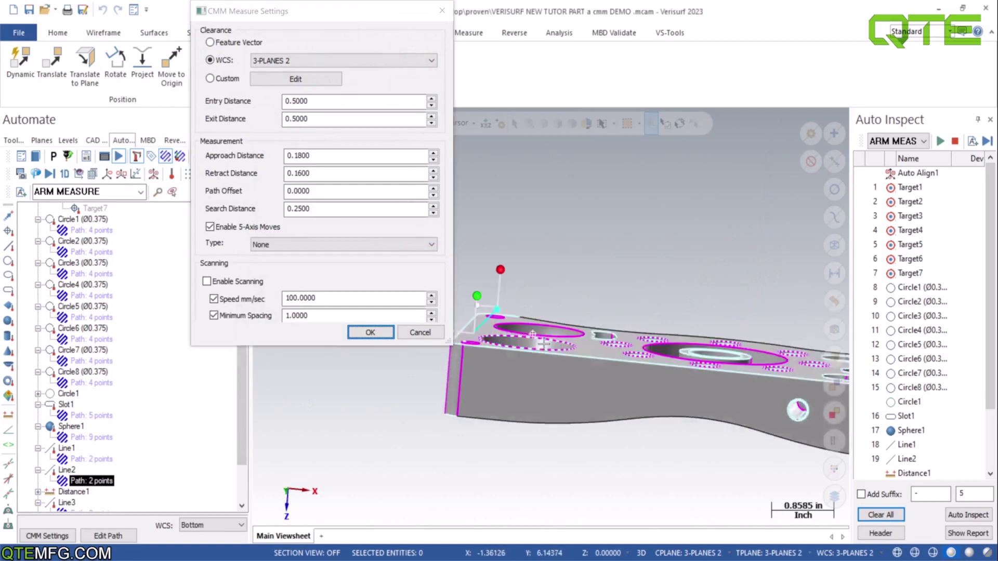
middle_click_drag(543, 343, 384, 333)
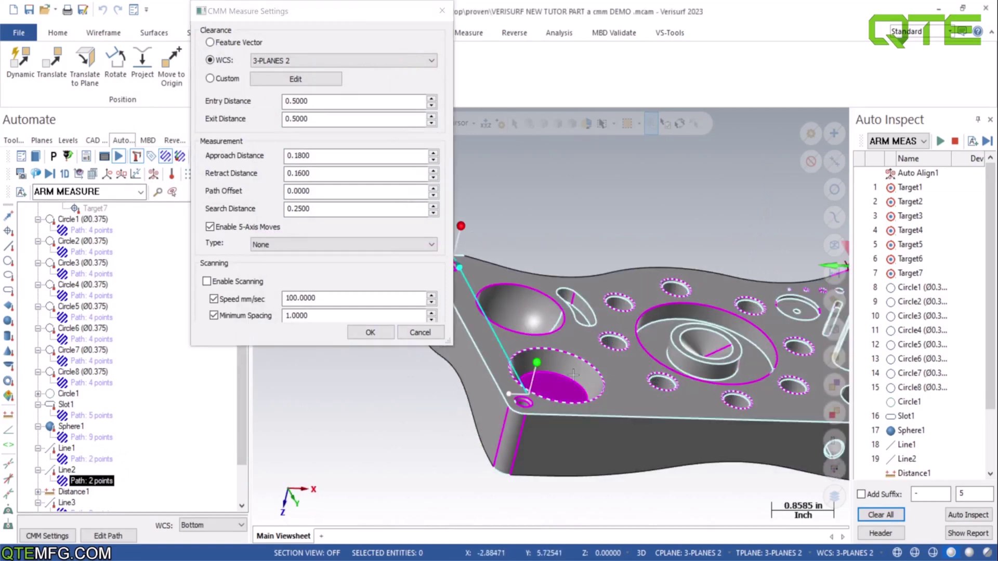
left_click(370, 333)
Regenerate Line2's measurement path with the approach direction set to Left and a depth offset of 0.1600
right_click(94, 483)
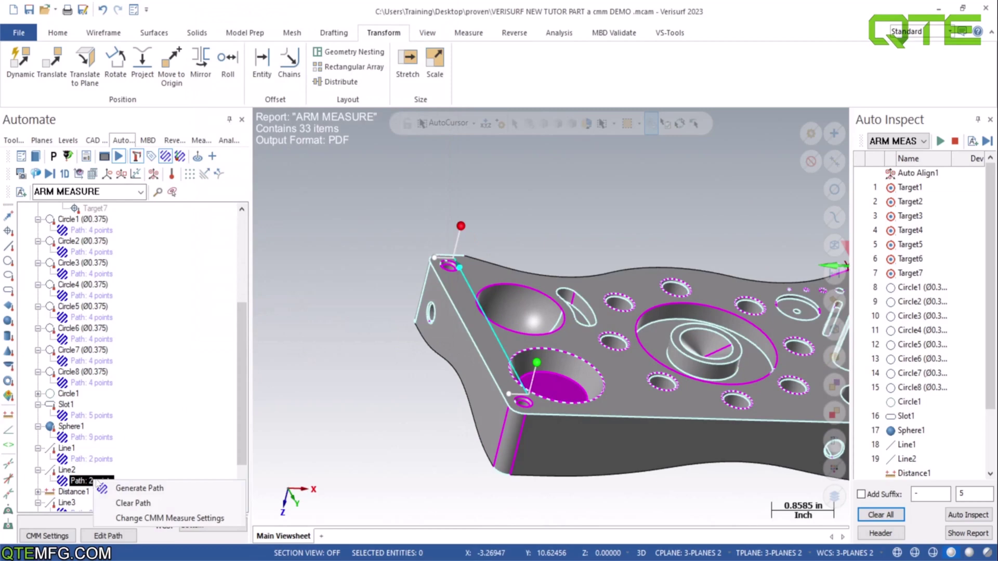
left_click(129, 488)
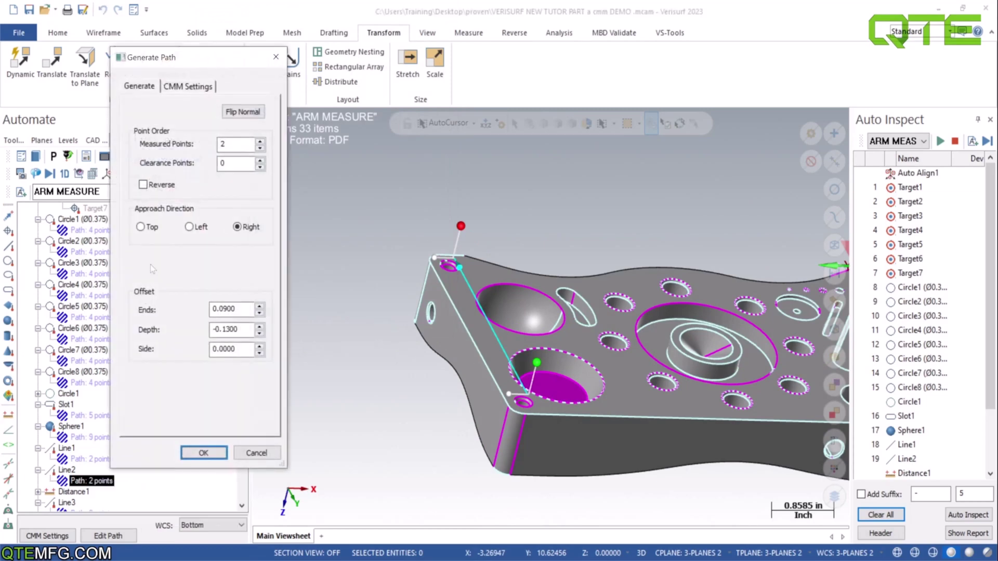
left_click(189, 227)
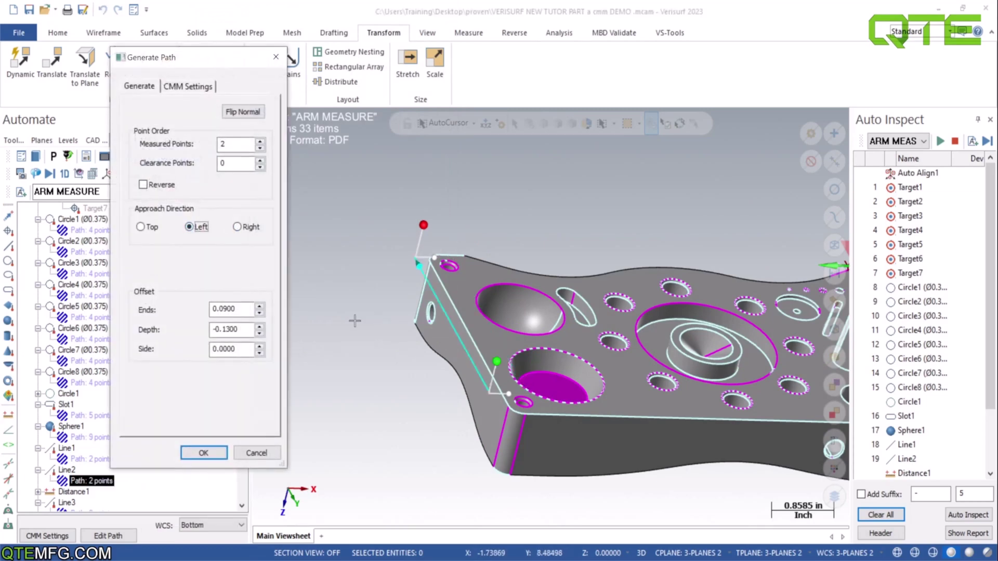
double_click(213, 329)
type("0.05")
key("BackSpace")
key("BackSpace")
type("16")
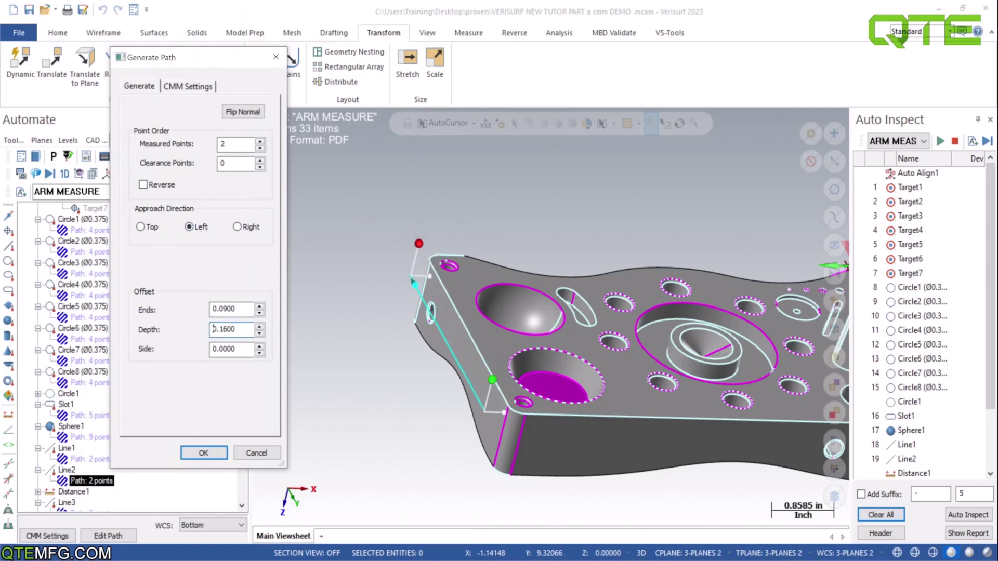
left_click(203, 453)
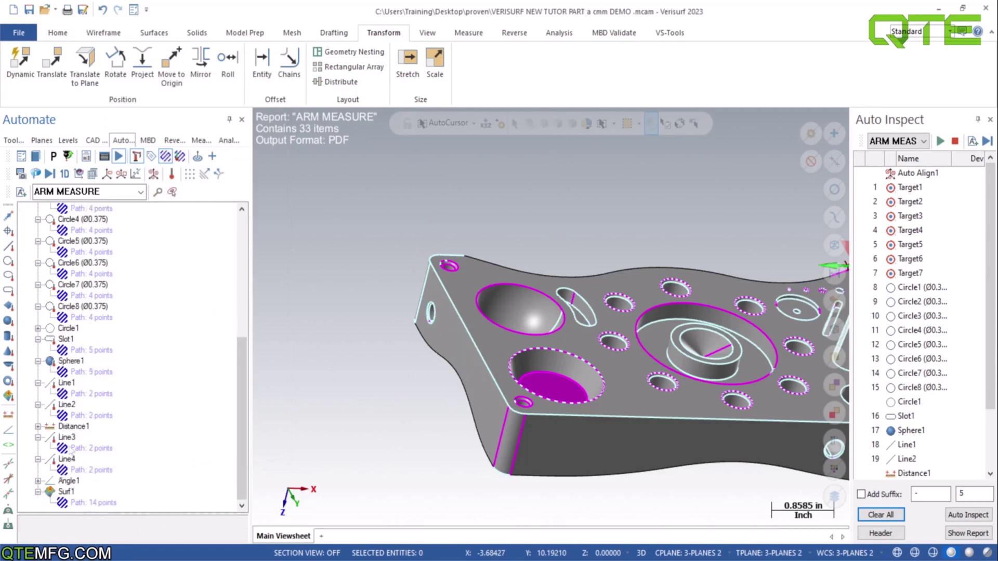
Regenerate Line3's measurement path with a depth offset of 0.1000 and inspect Line4's path on the part
left_click(66, 437)
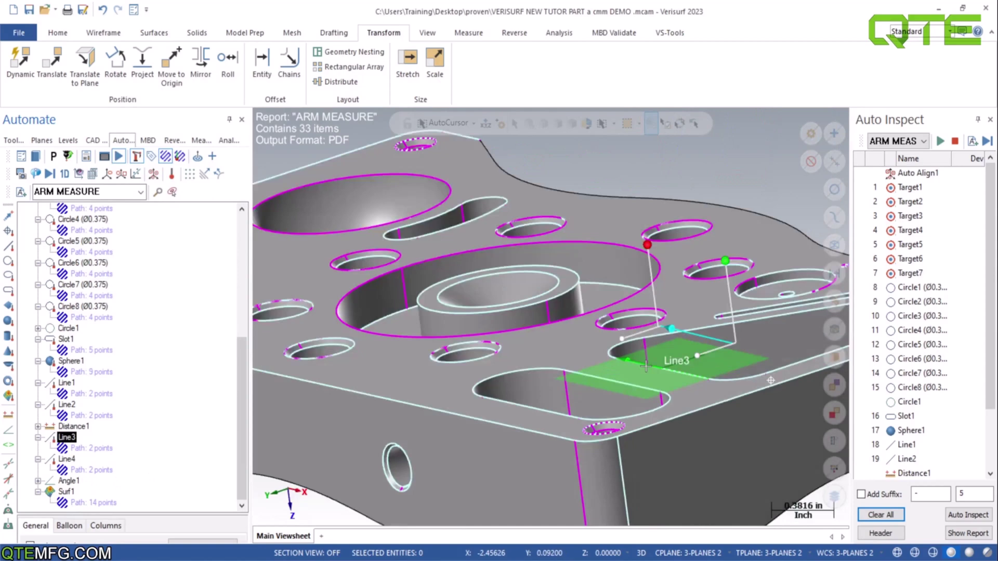
right_click(86, 449)
left_click(133, 462)
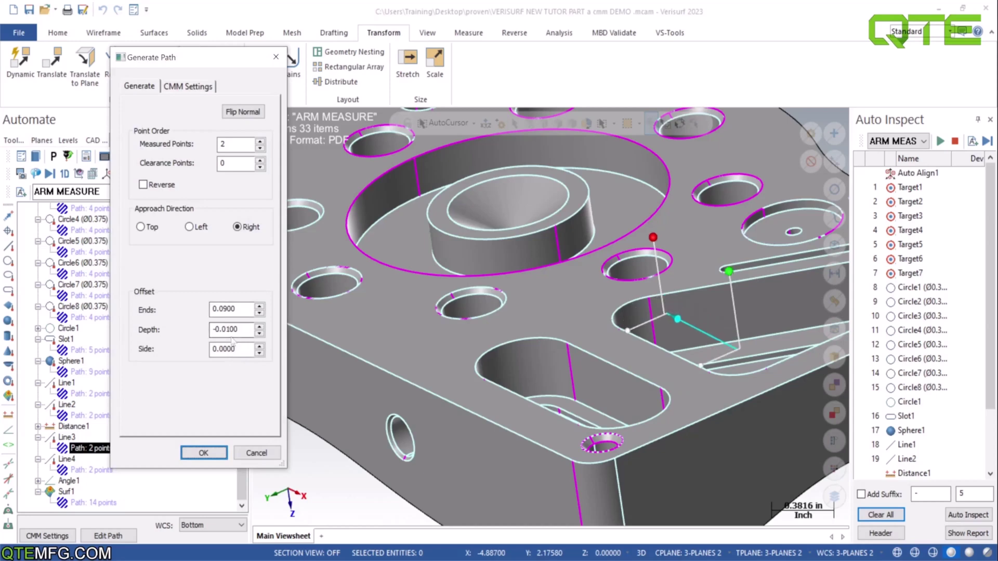
type("0.1")
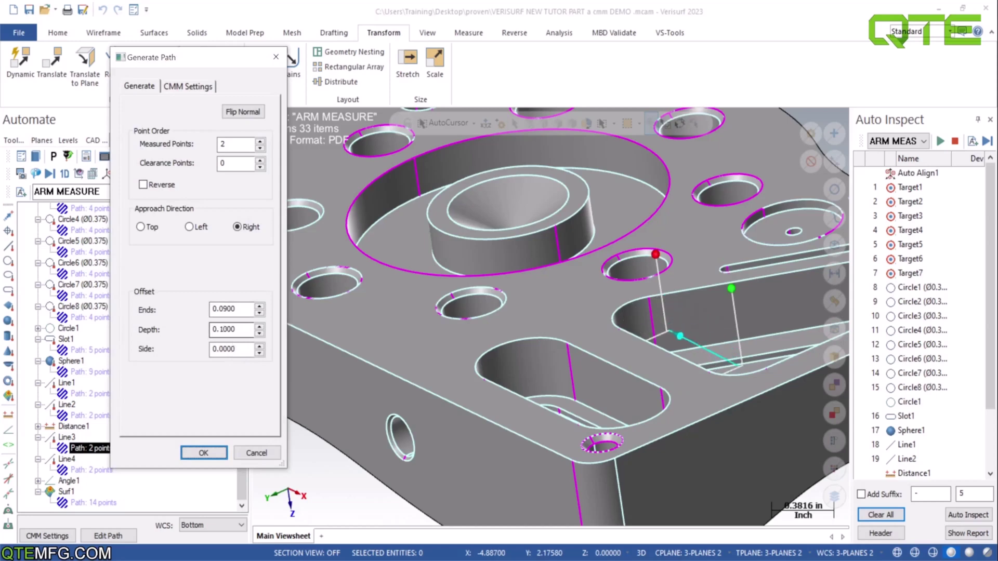
left_click(204, 453)
left_click(73, 459)
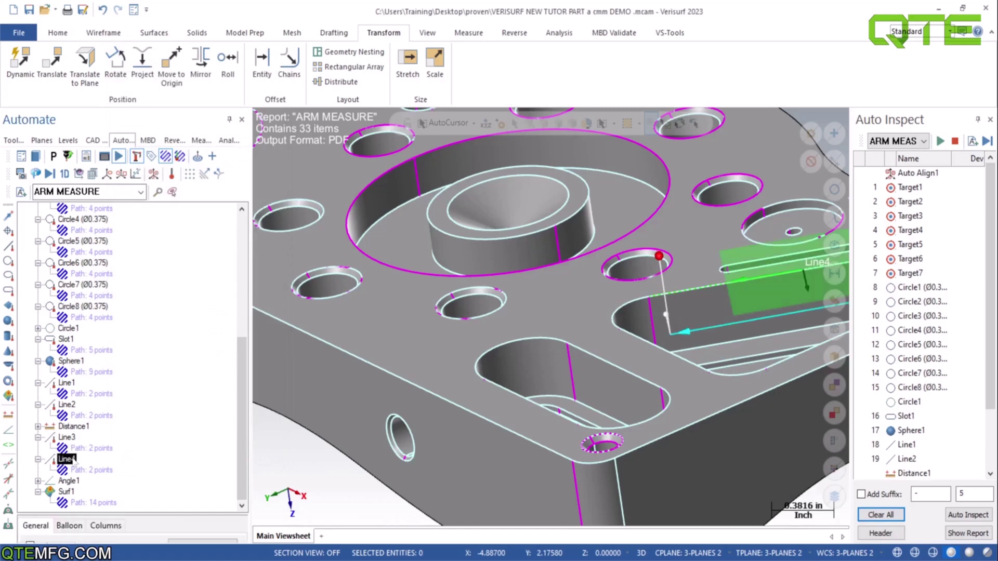
middle_click_drag(613, 395, 468, 406)
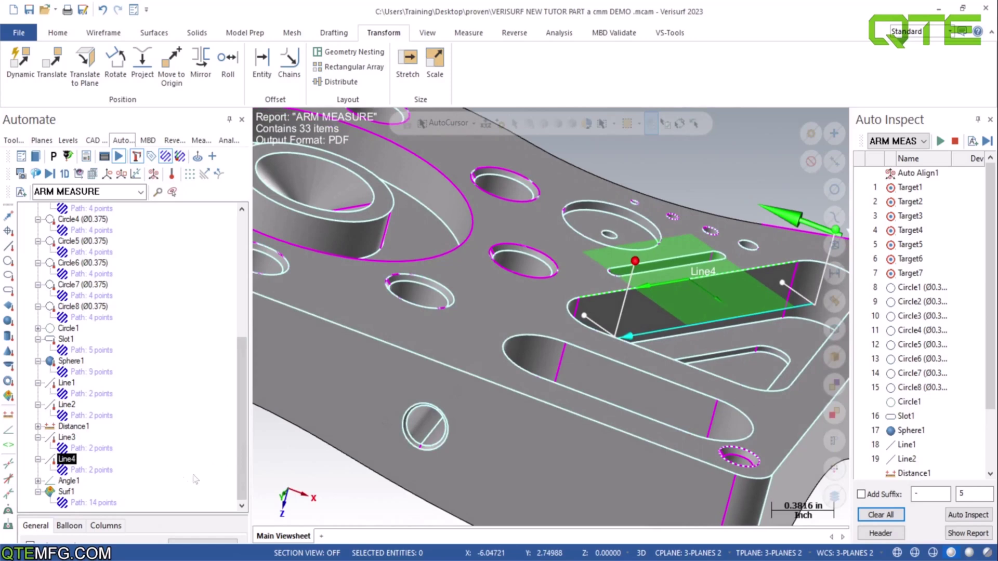
Change Surf1's measure settings to Automated VDI control with Follow Sequence enabled, and clear the feature selection
left_click(61, 491)
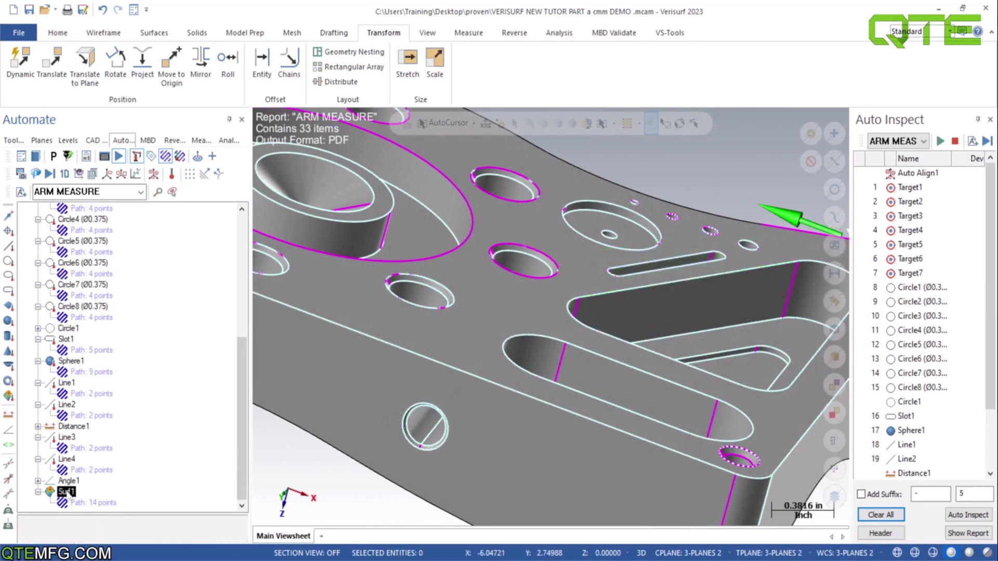
right_click(60, 491)
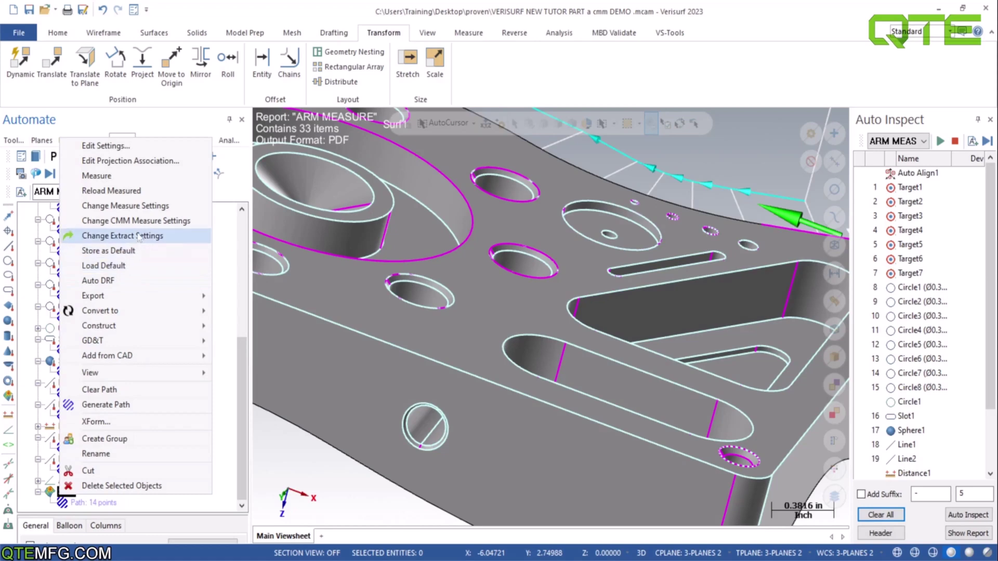
left_click(132, 206)
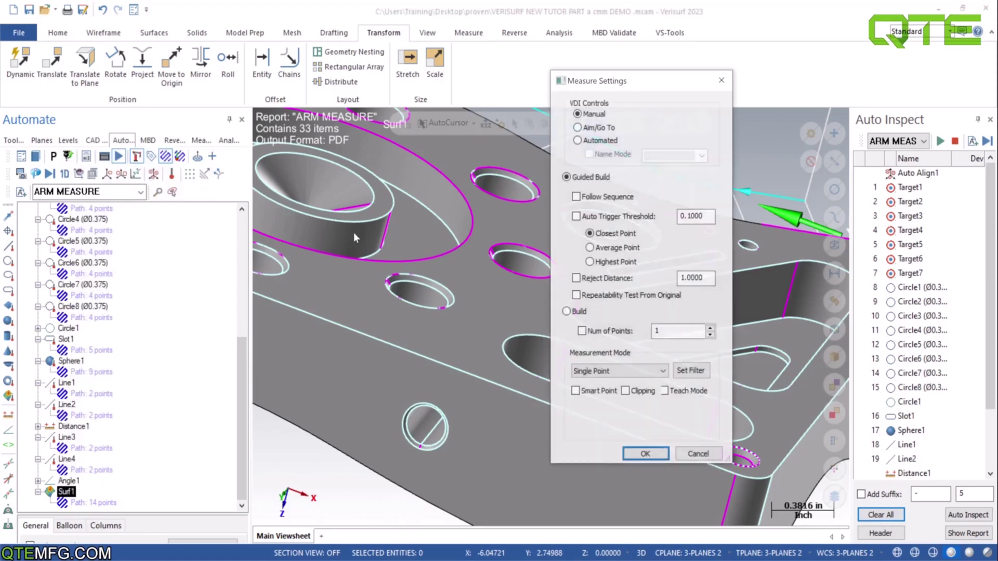
left_click(595, 141)
left_click(592, 197)
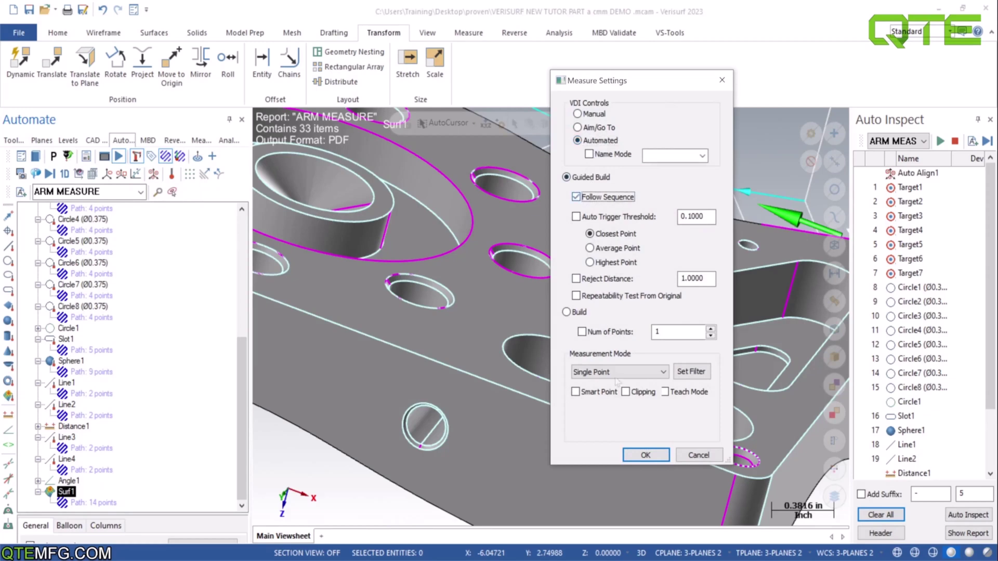
left_click(645, 455)
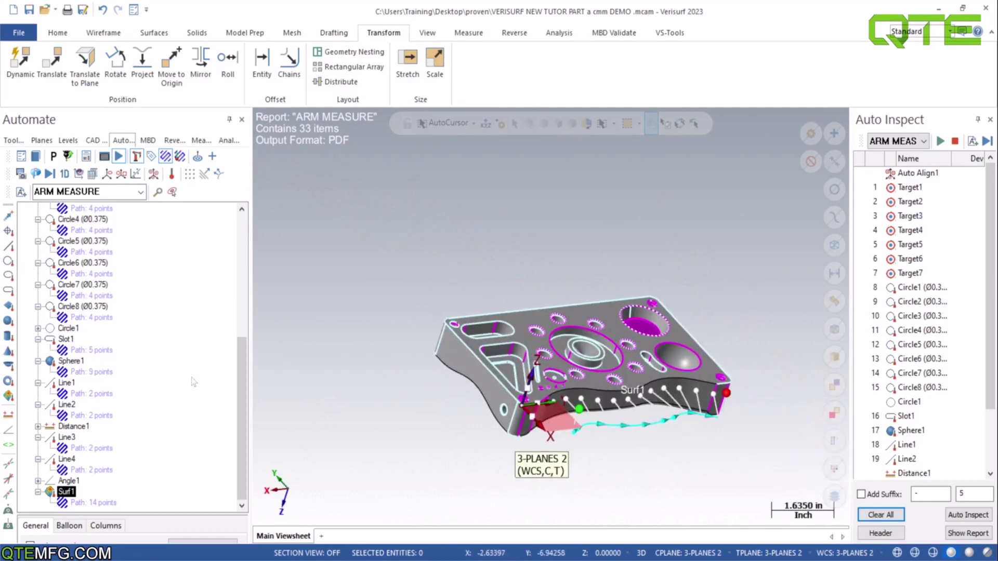
left_click(191, 444)
scroll(192, 445, "up", 7)
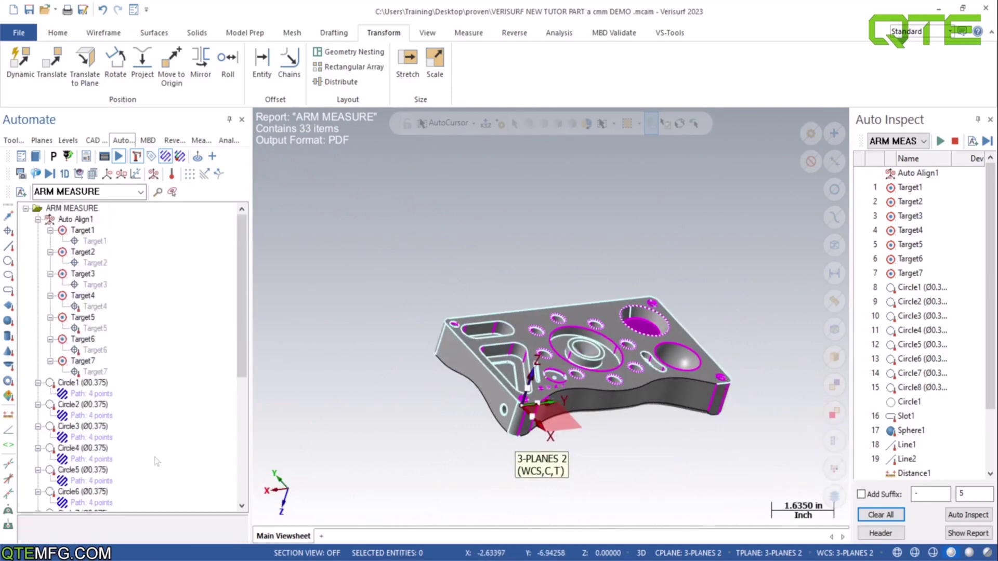